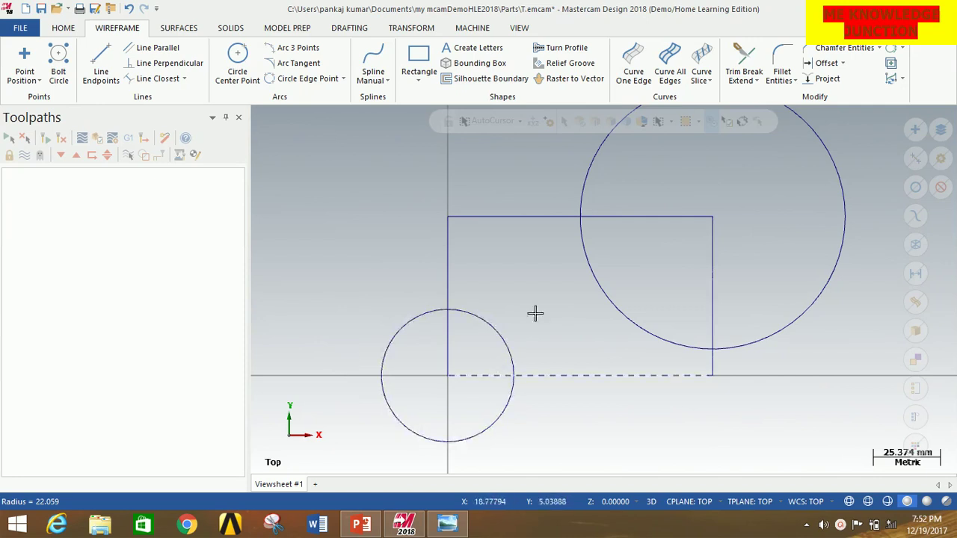
With Divide/delete, remove the large circle's outer arcs and the top edge piece beside it.
{"action": "left_click", "coordinate": [752, 80]}
{"action": "left_click", "coordinate": [751, 98]}
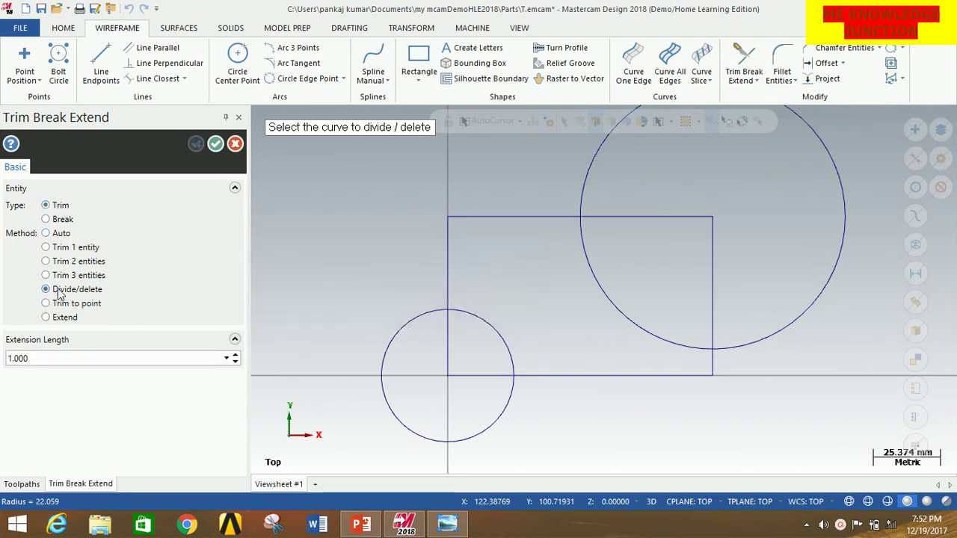
{"action": "mouse_move", "coordinate": [71, 294]}
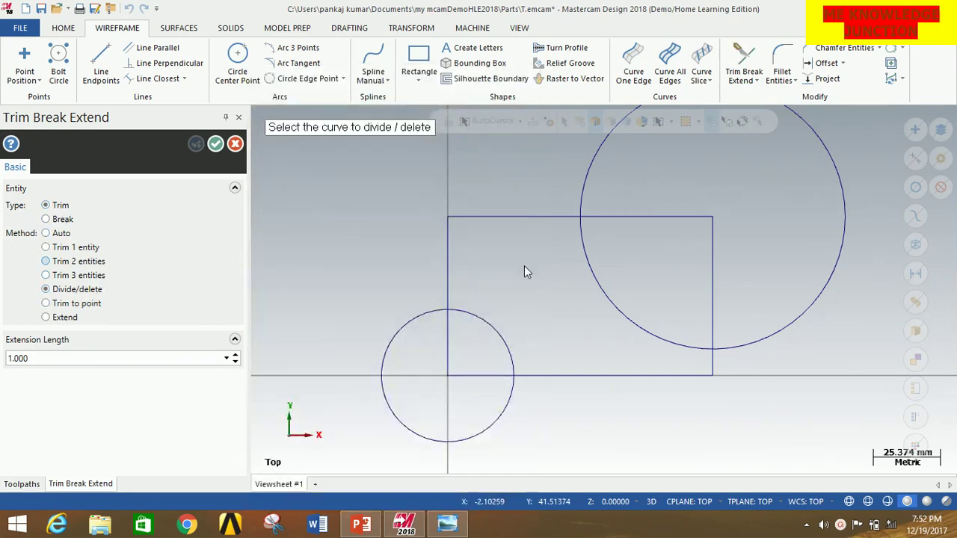
{"action": "left_click", "coordinate": [600, 148]}
{"action": "left_click", "coordinate": [832, 275]}
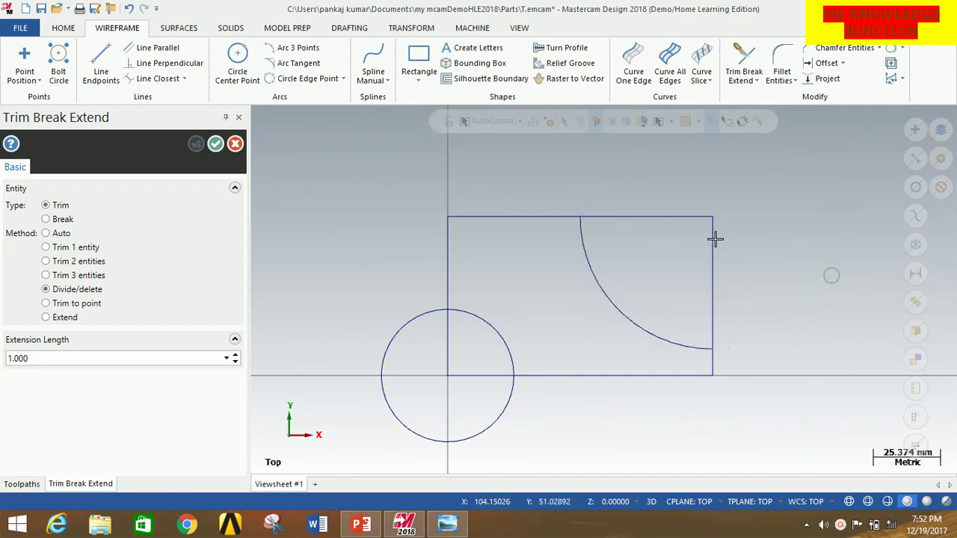
{"action": "left_click", "coordinate": [665, 217]}
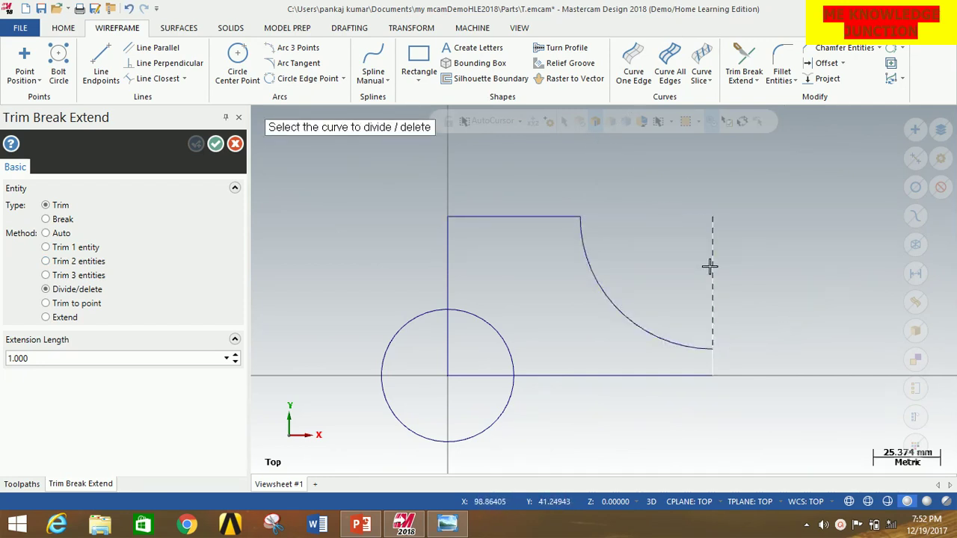
Divide/delete the small circle's outer arc and the bottom and left edge pieces next to it.
{"action": "left_click", "coordinate": [385, 341]}
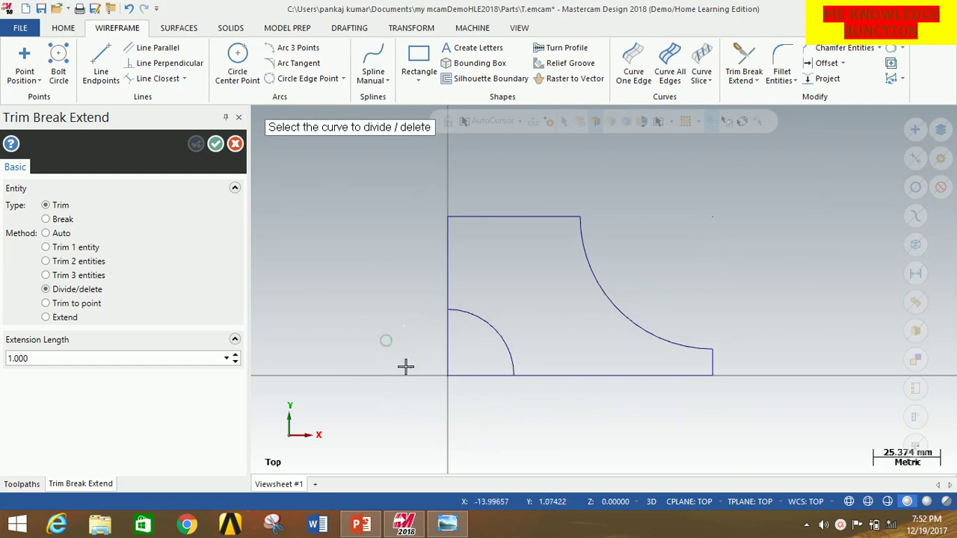
{"action": "left_click", "coordinate": [465, 377]}
{"action": "left_click", "coordinate": [448, 336]}
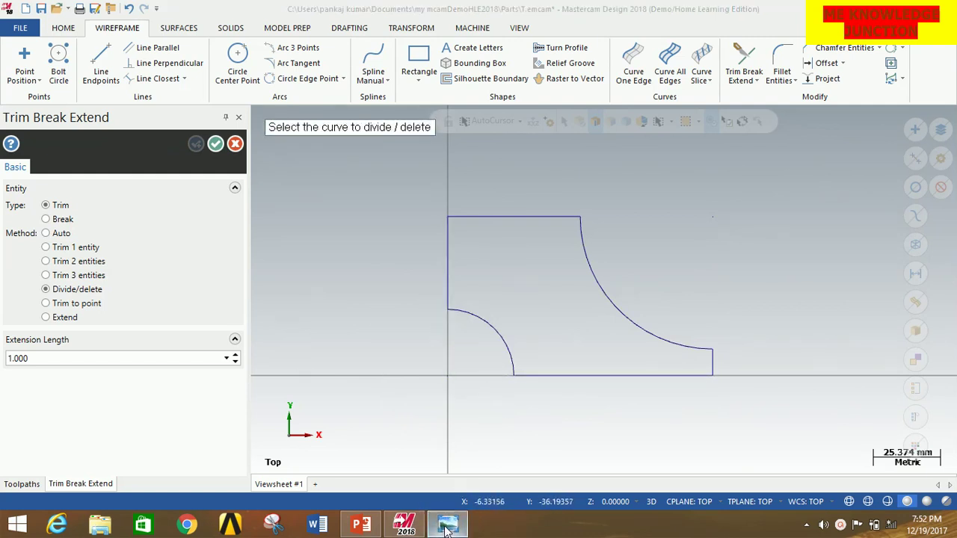
{"action": "left_click", "coordinate": [447, 524]}
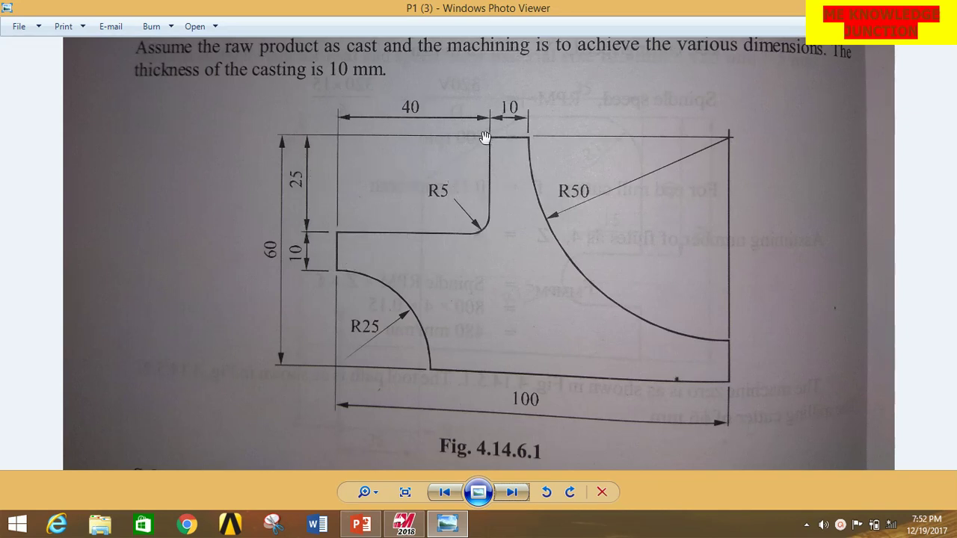
Review the Fig. 4.14.6.1 dimension drawing, then return to Mastercam.
{"action": "left_click", "coordinate": [406, 525]}
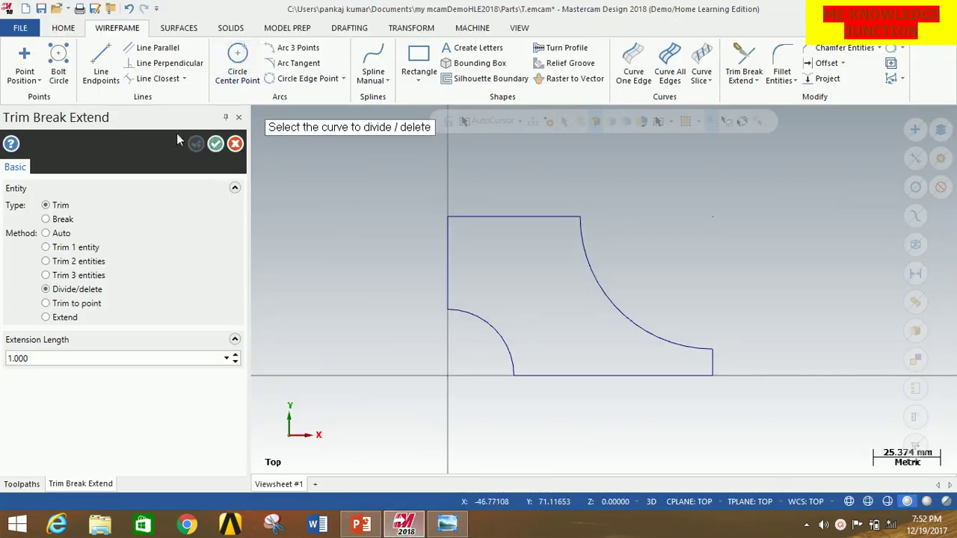
Finish the trim, recheck Fig. 4.14.6.1, and cancel the unused Line Endpoints command.
{"action": "left_click", "coordinate": [215, 145]}
{"action": "left_click", "coordinate": [103, 62]}
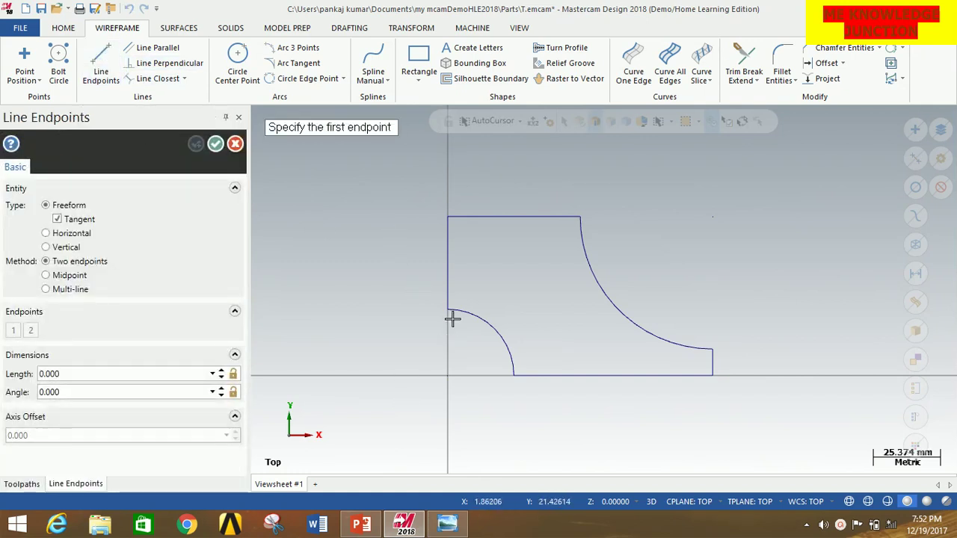
{"action": "mouse_move", "coordinate": [447, 526]}
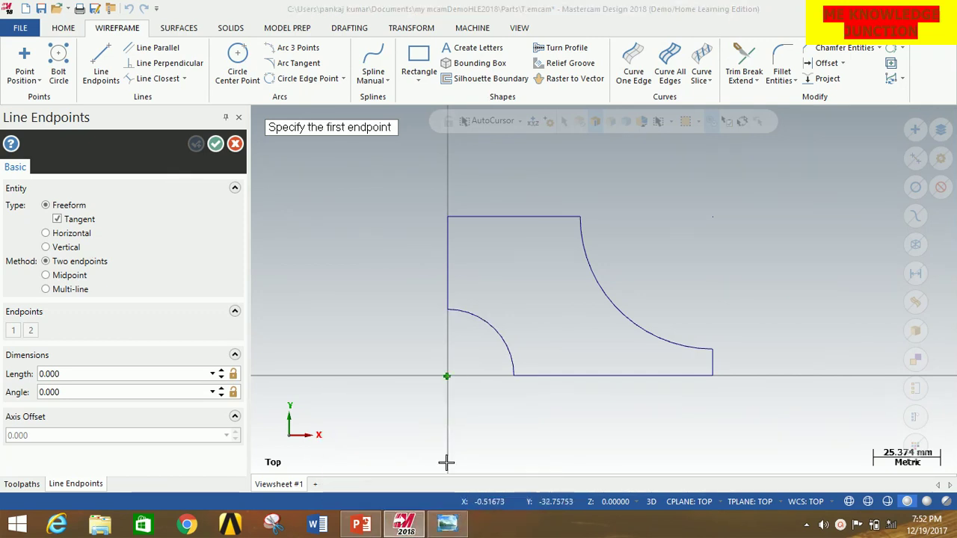
{"action": "left_click", "coordinate": [447, 526]}
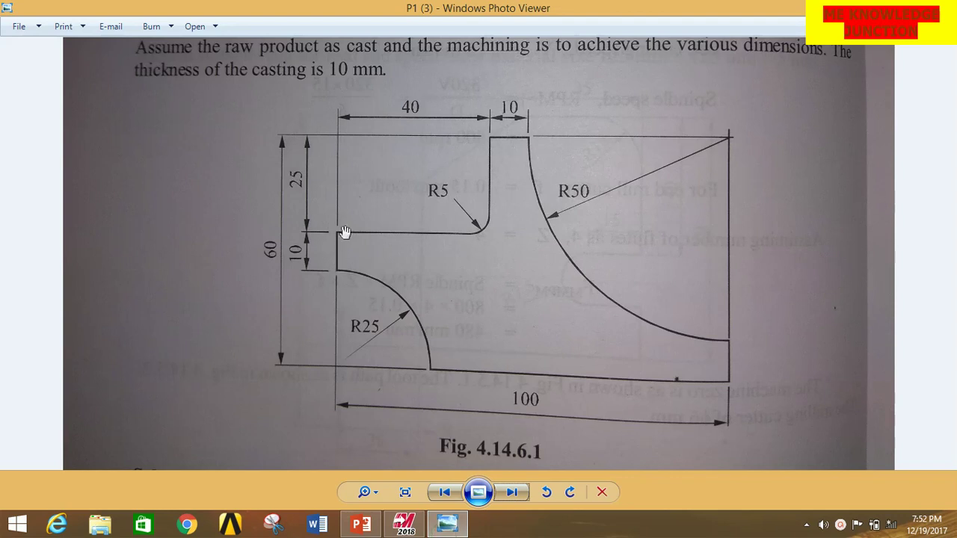
{"action": "left_click", "coordinate": [408, 528]}
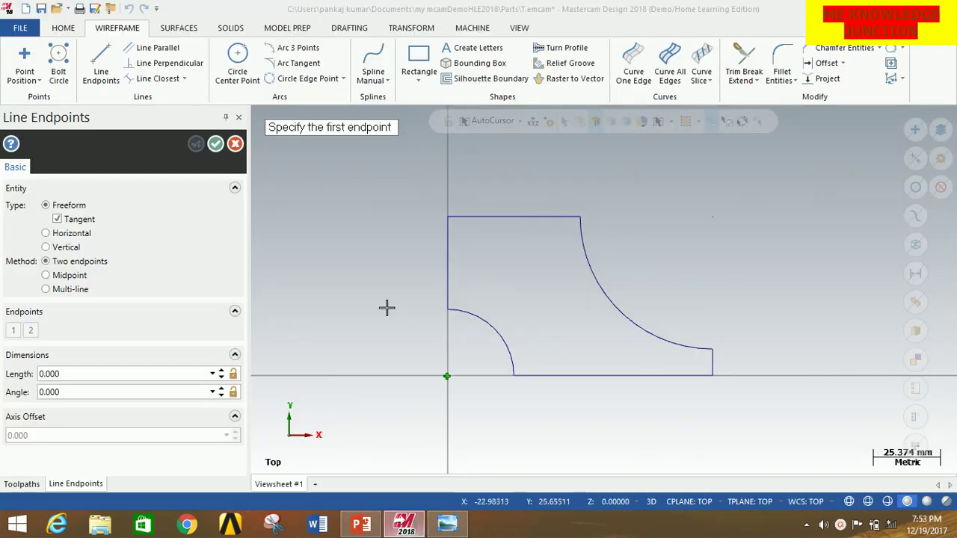
{"action": "left_click", "coordinate": [212, 143]}
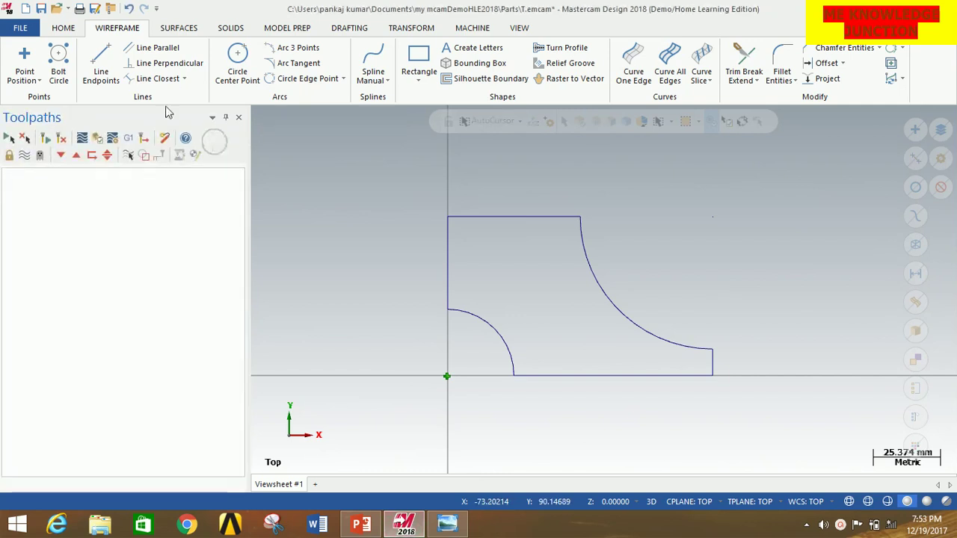
{"action": "left_click", "coordinate": [24, 55]}
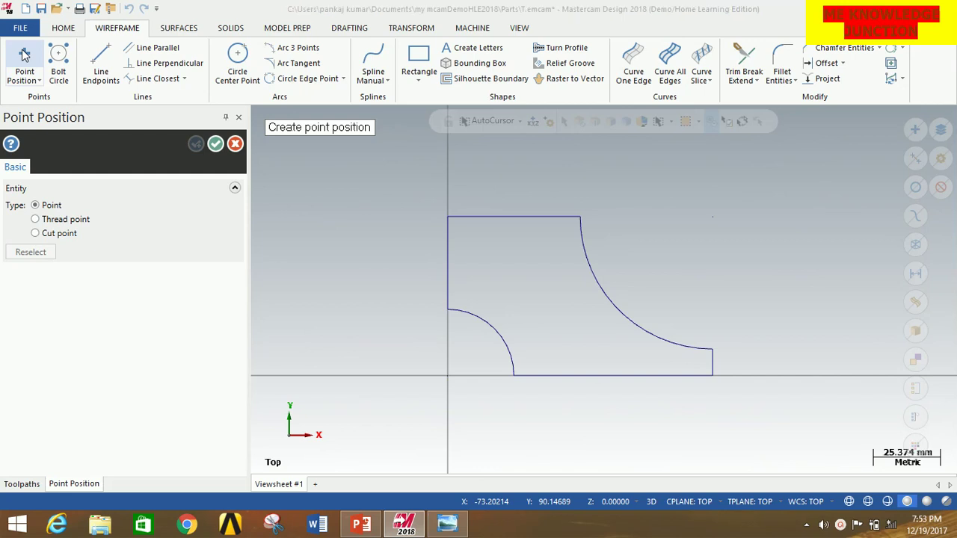
Place a point at coordinates 0,35 on the profile's left edge.
{"action": "type", "text": "0,35"}
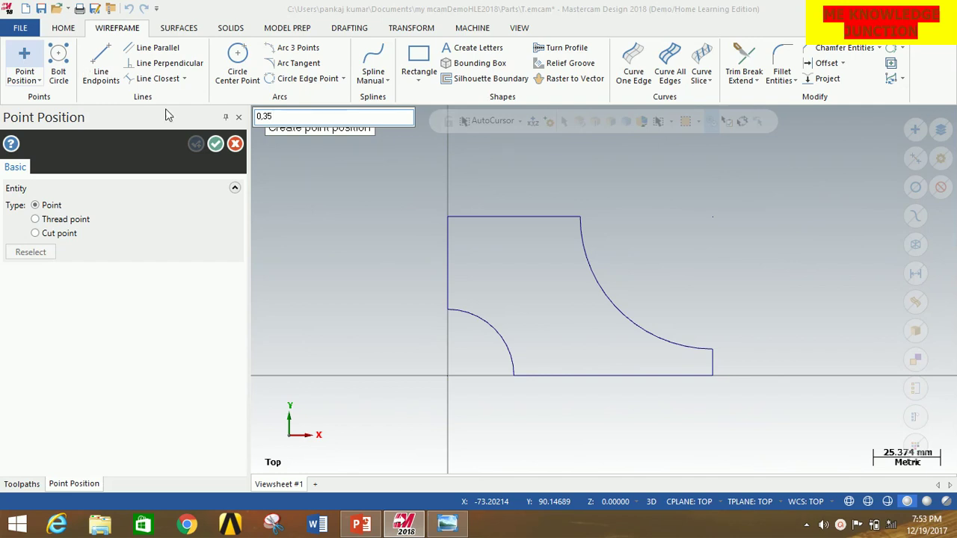
{"action": "key", "text": "Return"}
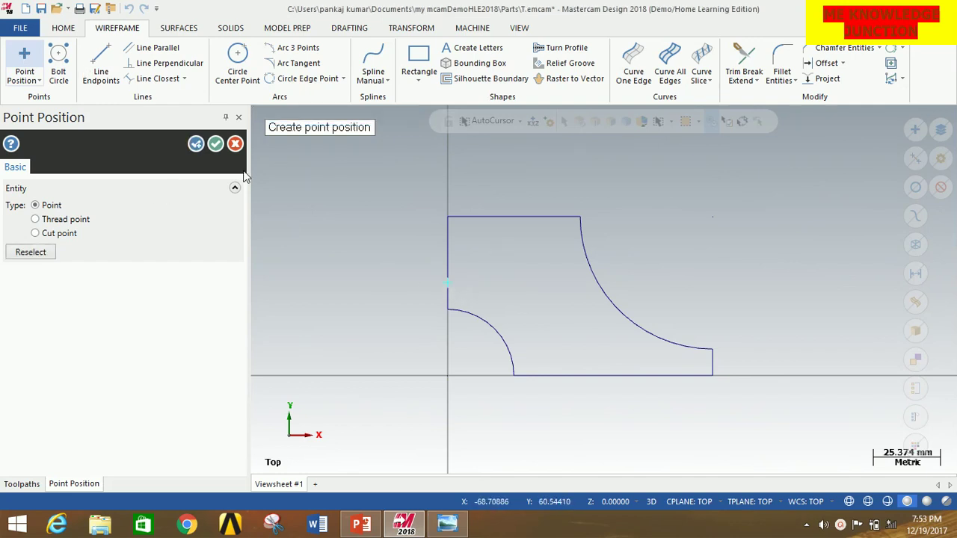
{"action": "left_click", "coordinate": [215, 144]}
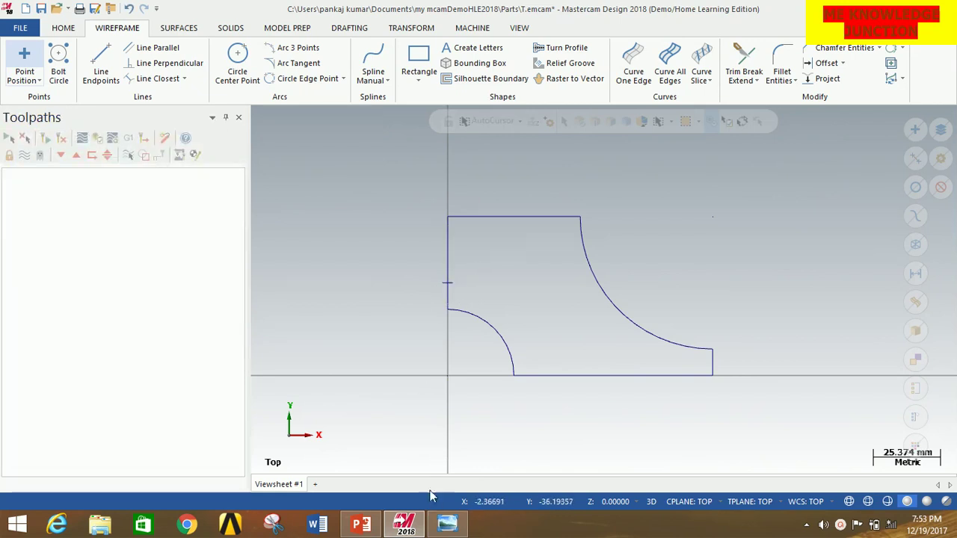
Draw a horizontal line of length 40 starting from the 0,35 point.
{"action": "left_click", "coordinate": [101, 61]}
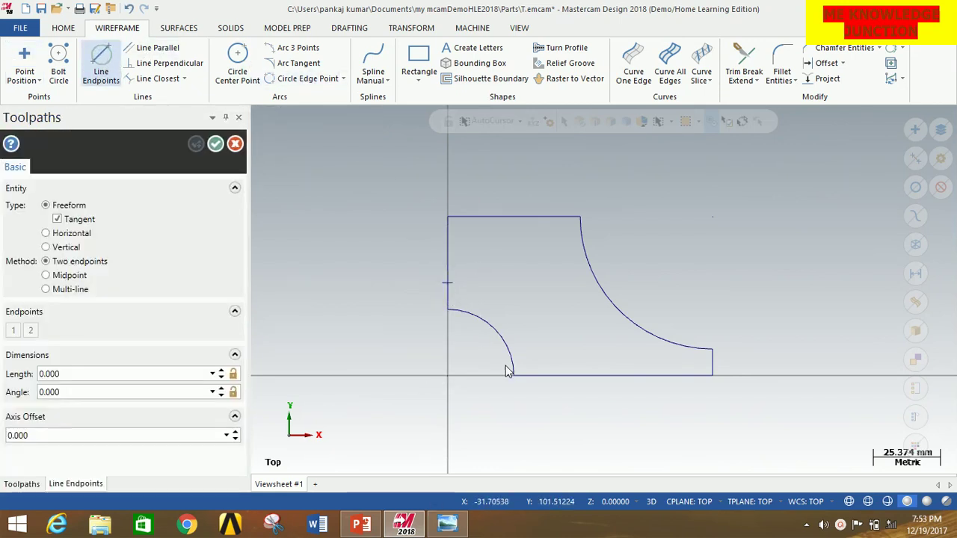
{"action": "left_click", "coordinate": [447, 284]}
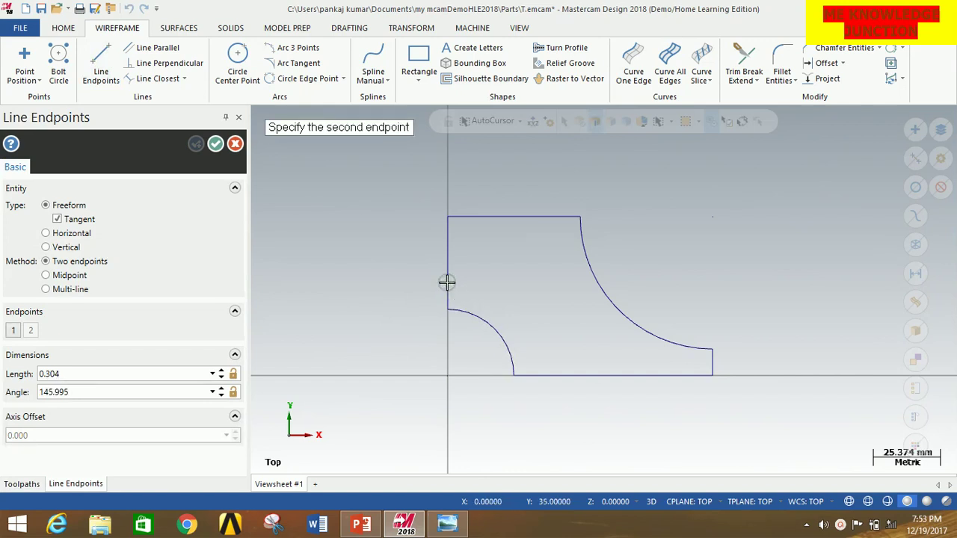
{"action": "left_click", "coordinate": [522, 284]}
{"action": "left_click", "coordinate": [103, 374]}
{"action": "type", "text": "40"}
{"action": "key", "text": "Return"}
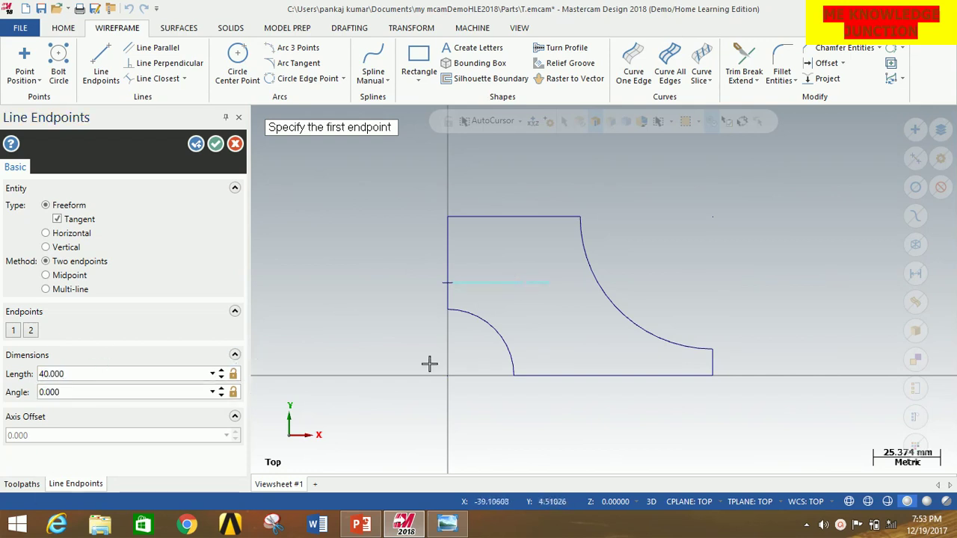
Draw a 25-long vertical line from the 40 mm line's end up to the top edge.
{"action": "left_click", "coordinate": [554, 282]}
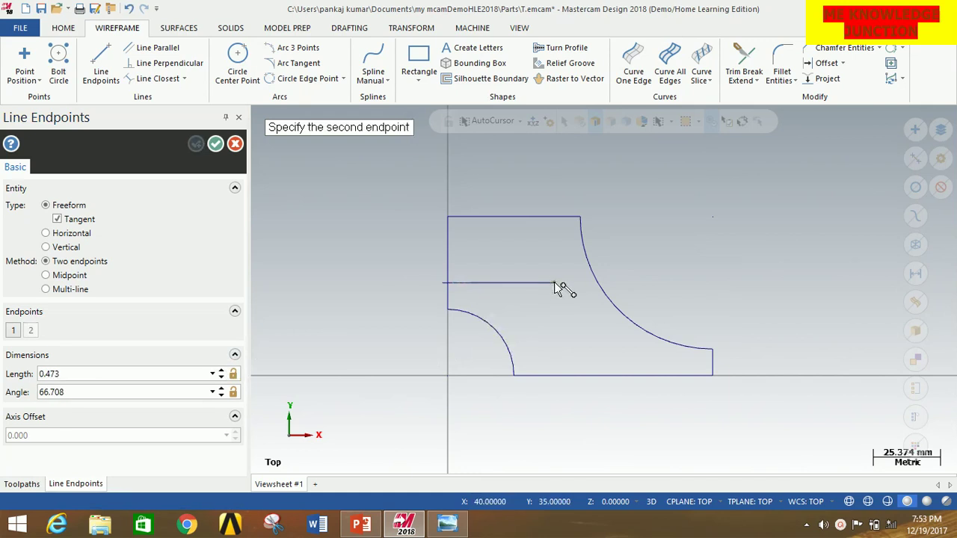
{"action": "left_click", "coordinate": [554, 212]}
{"action": "left_click", "coordinate": [88, 371]}
{"action": "type", "text": "25"}
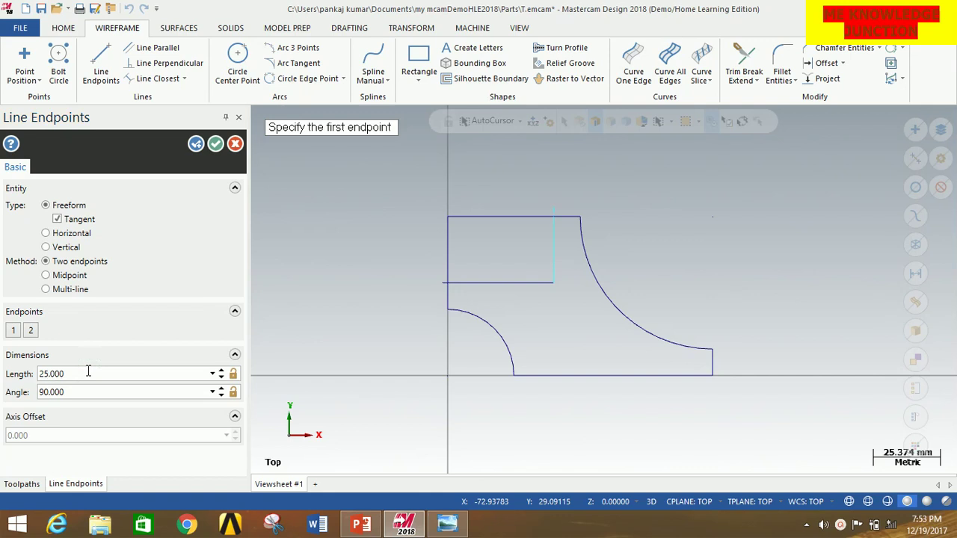
{"action": "left_click", "coordinate": [212, 147]}
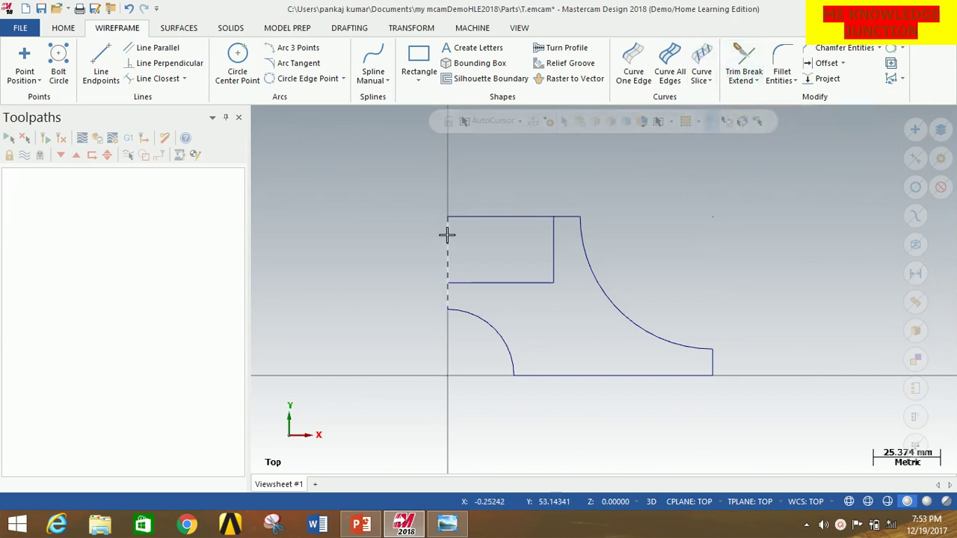
Trim away the top and left edge pieces beyond the new horizontal and vertical lines.
{"action": "left_click", "coordinate": [742, 81]}
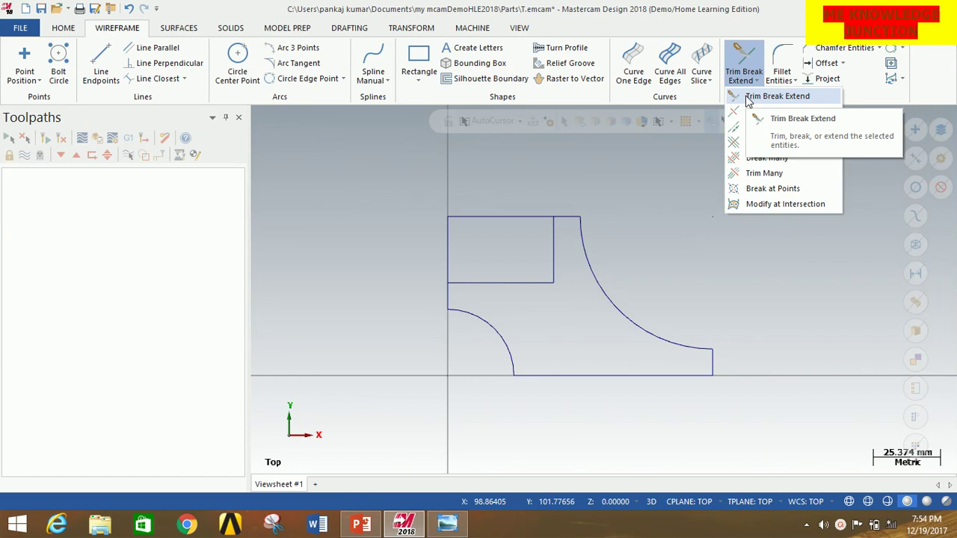
{"action": "left_click", "coordinate": [747, 98]}
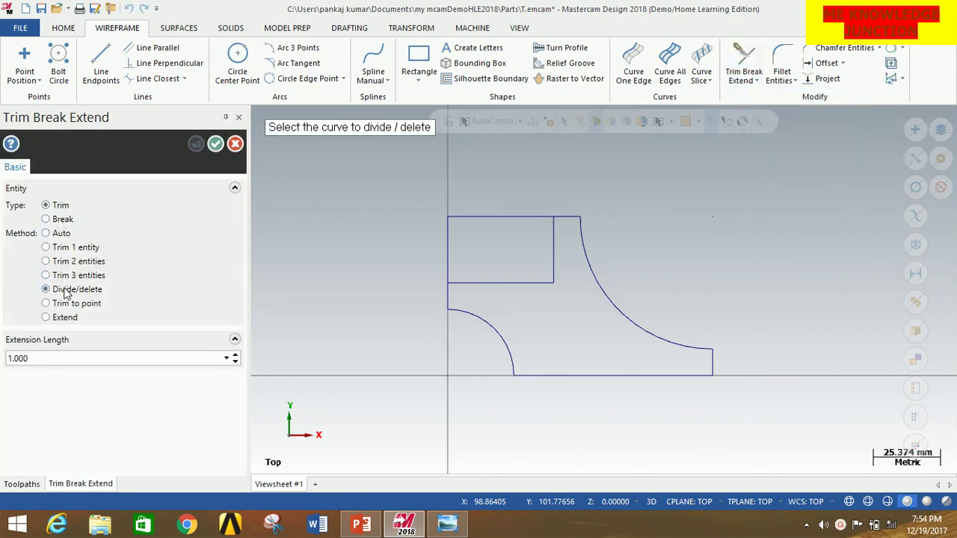
{"action": "left_click", "coordinate": [481, 215]}
{"action": "left_click", "coordinate": [448, 237]}
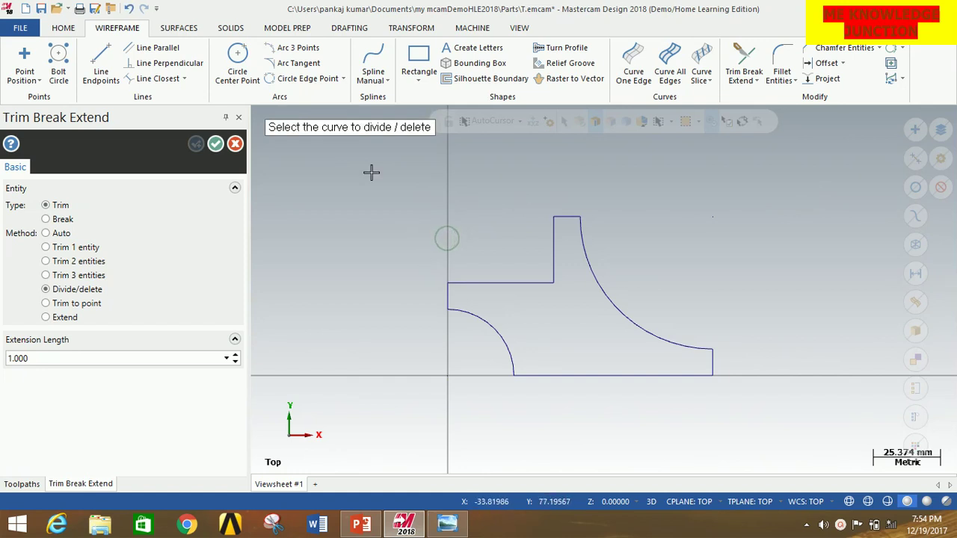
{"action": "left_click", "coordinate": [216, 143]}
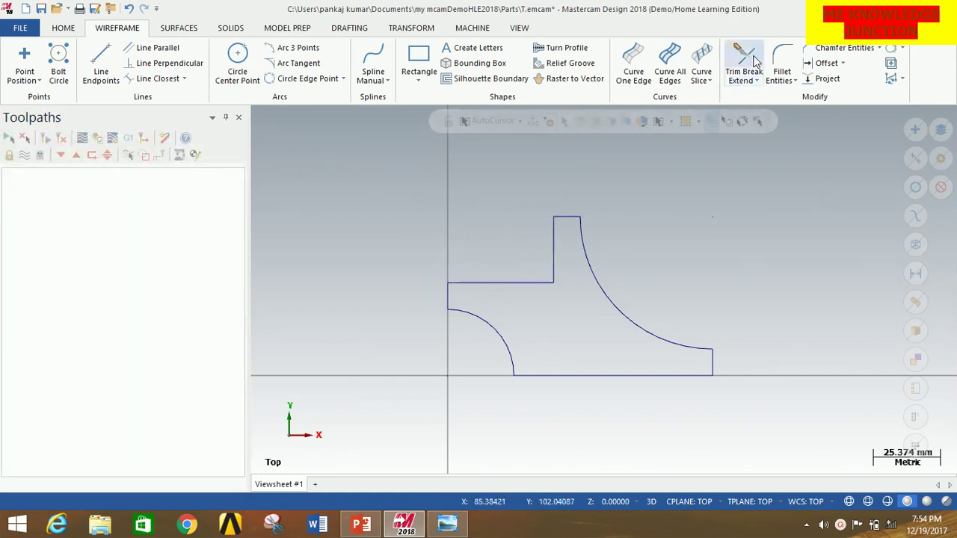
Fillet the inner corner between the horizontal and vertical lines with a 5 mm radius.
{"action": "left_click", "coordinate": [782, 57]}
{"action": "left_click", "coordinate": [532, 282]}
{"action": "left_click", "coordinate": [552, 261]}
{"action": "double_click", "coordinate": [116, 310]}
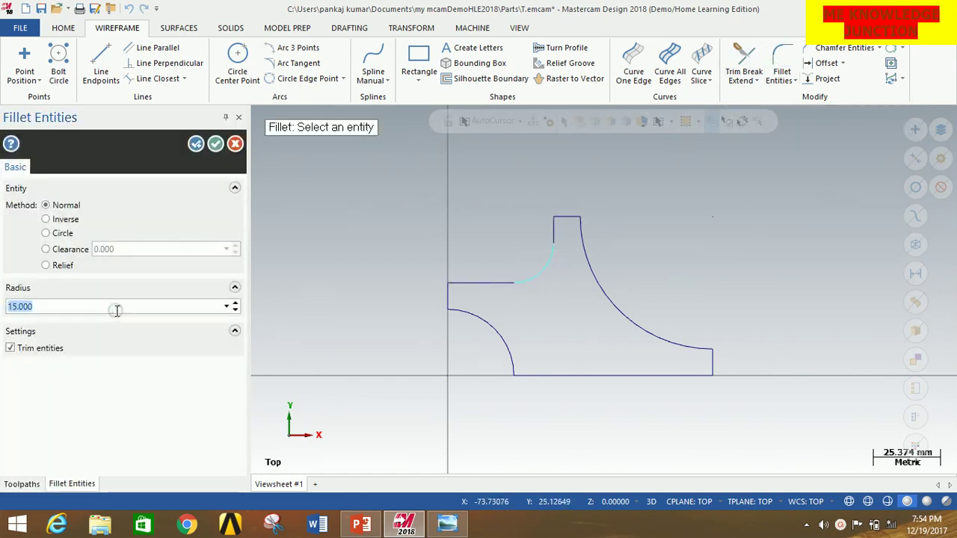
{"action": "type", "text": "5"}
{"action": "key", "text": "Return"}
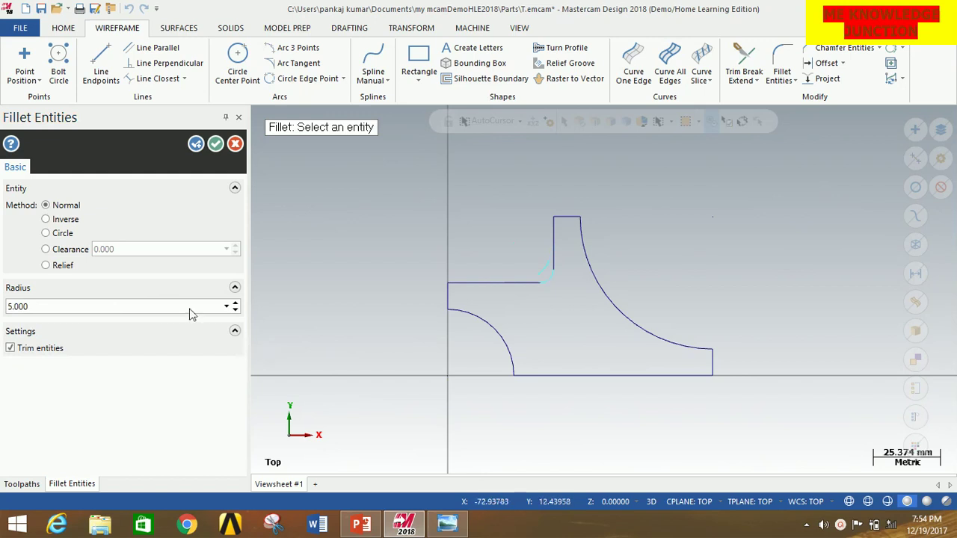
{"action": "left_click", "coordinate": [215, 144]}
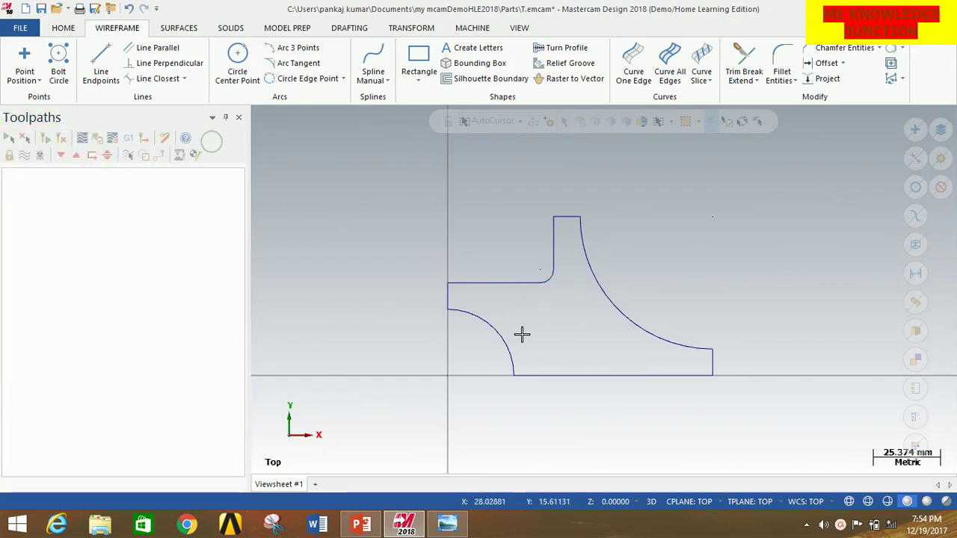
{"action": "scroll", "coordinate": [568, 368], "scroll_direction": "up", "scroll_amount": 1}
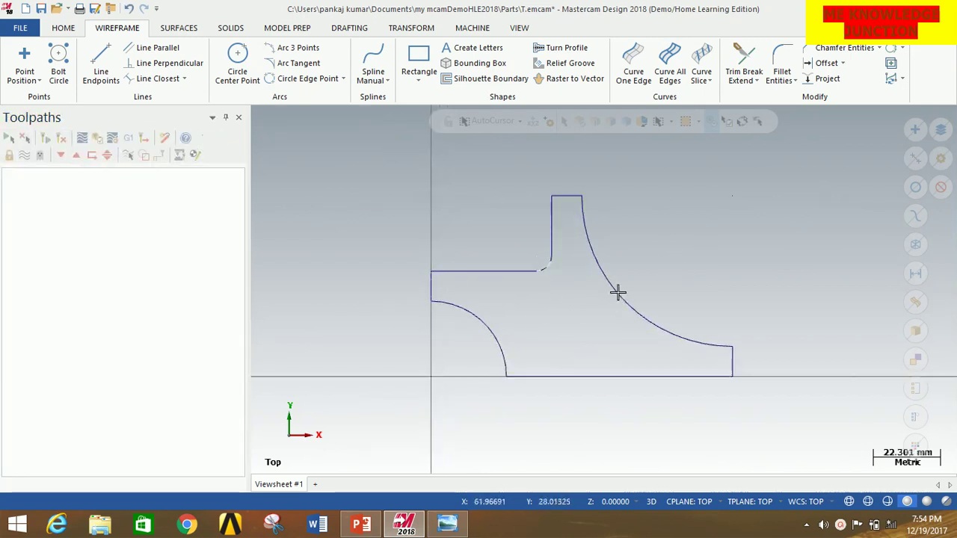
{"action": "scroll", "coordinate": [720, 288], "scroll_direction": "up", "scroll_amount": 1}
{"action": "scroll", "coordinate": [720, 288], "scroll_direction": "up", "scroll_amount": 1}
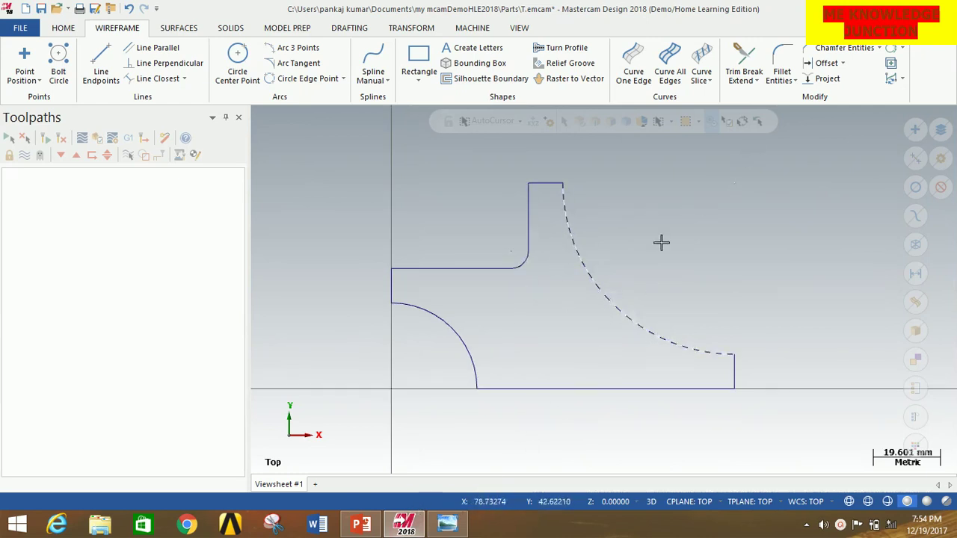
Start a solid extrusion in isometric view and chain the closed T-profile.
{"action": "left_click", "coordinate": [234, 30]}
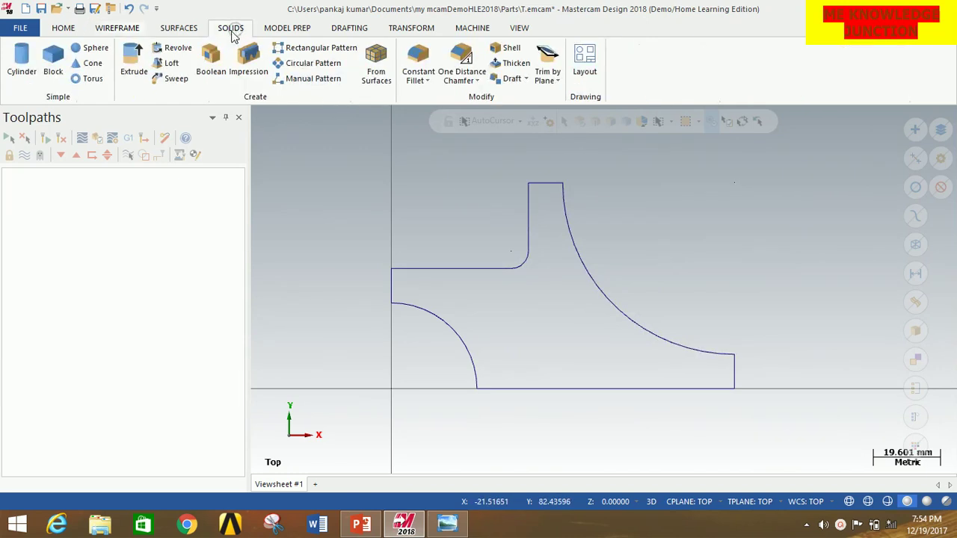
{"action": "left_click", "coordinate": [178, 48]}
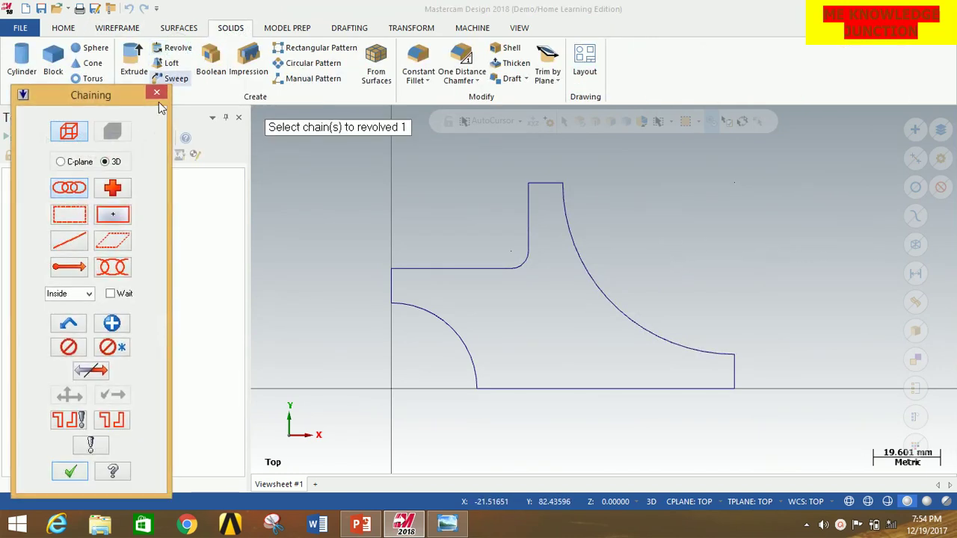
{"action": "key", "text": "Escape"}
{"action": "left_click", "coordinate": [134, 61]}
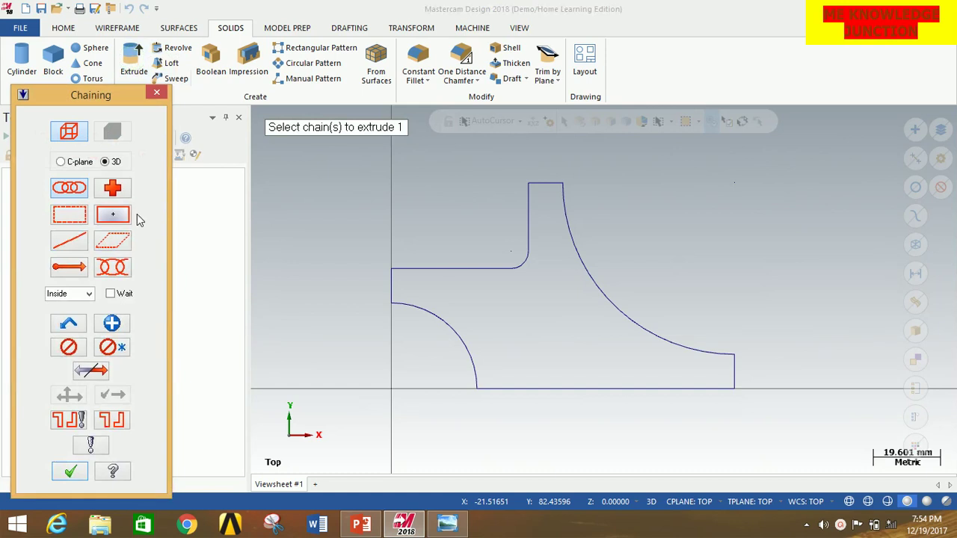
{"action": "right_click", "coordinate": [736, 184]}
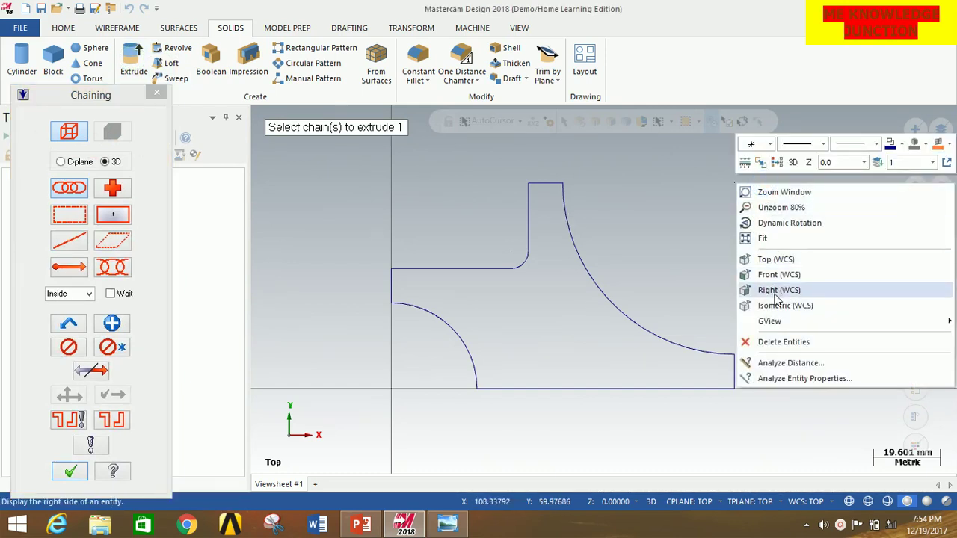
{"action": "left_click", "coordinate": [775, 308]}
{"action": "scroll", "coordinate": [609, 397], "scroll_direction": "up", "scroll_amount": 3}
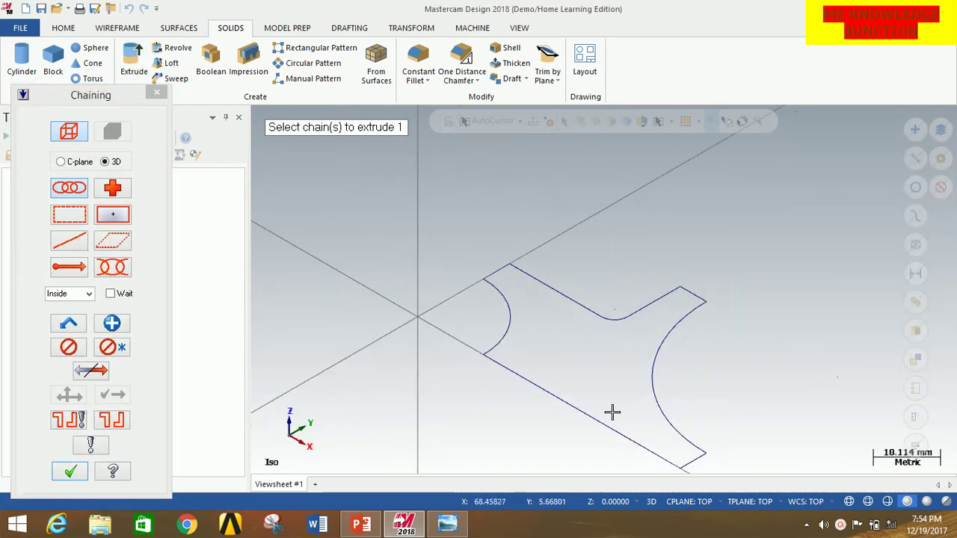
{"action": "scroll", "coordinate": [607, 374], "scroll_direction": "up", "scroll_amount": 1}
{"action": "scroll", "coordinate": [621, 453], "scroll_direction": "down", "scroll_amount": 3}
{"action": "scroll", "coordinate": [621, 453], "scroll_direction": "up", "scroll_amount": 3}
{"action": "scroll", "coordinate": [564, 260], "scroll_direction": "up", "scroll_amount": 1}
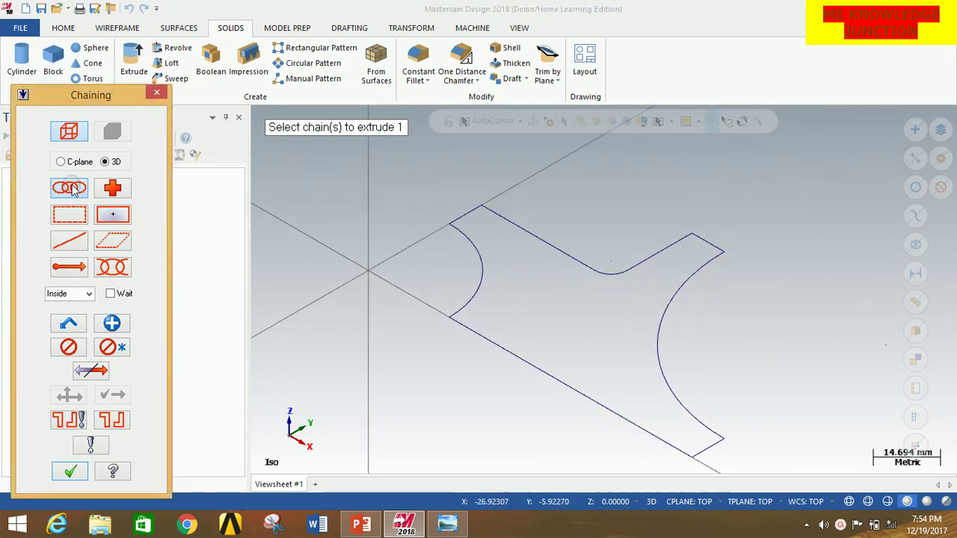
{"action": "left_click", "coordinate": [458, 217]}
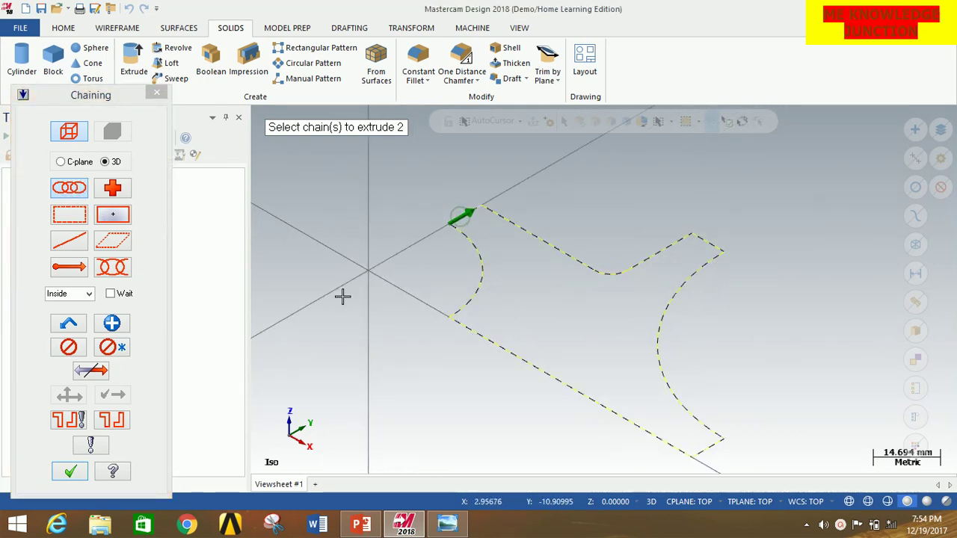
{"action": "left_click", "coordinate": [57, 475]}
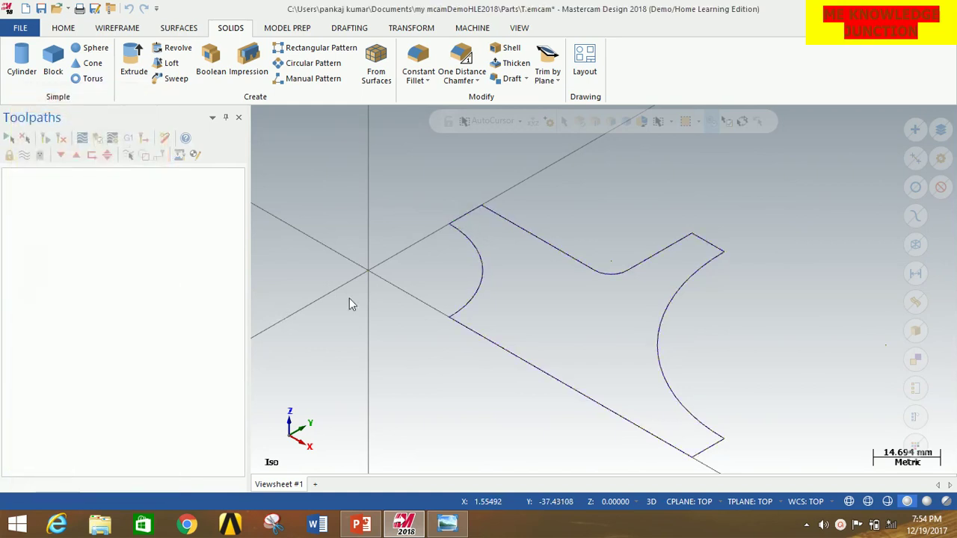
Flip the extrusion downward and accept the 5 mm depth.
{"action": "mouse_move", "coordinate": [448, 195]}
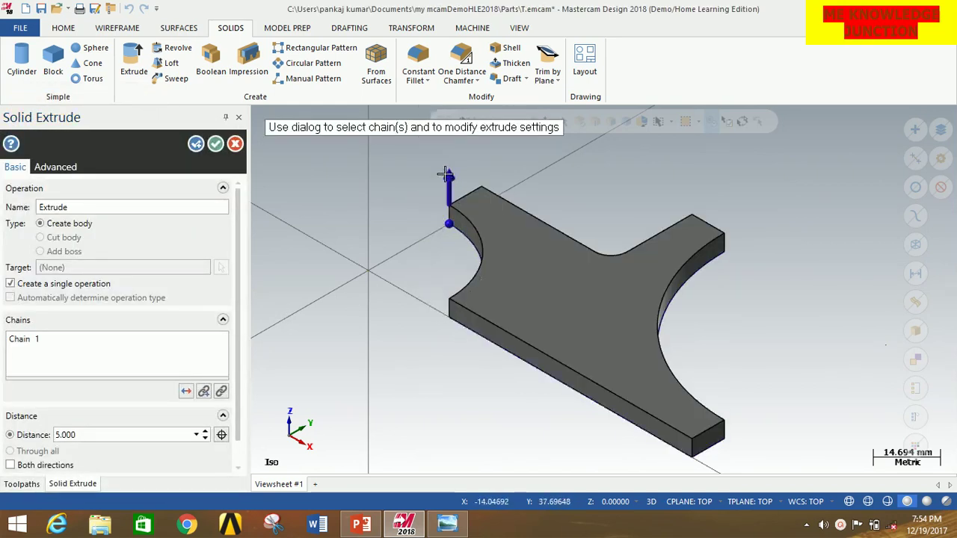
{"action": "left_click", "coordinate": [480, 335]}
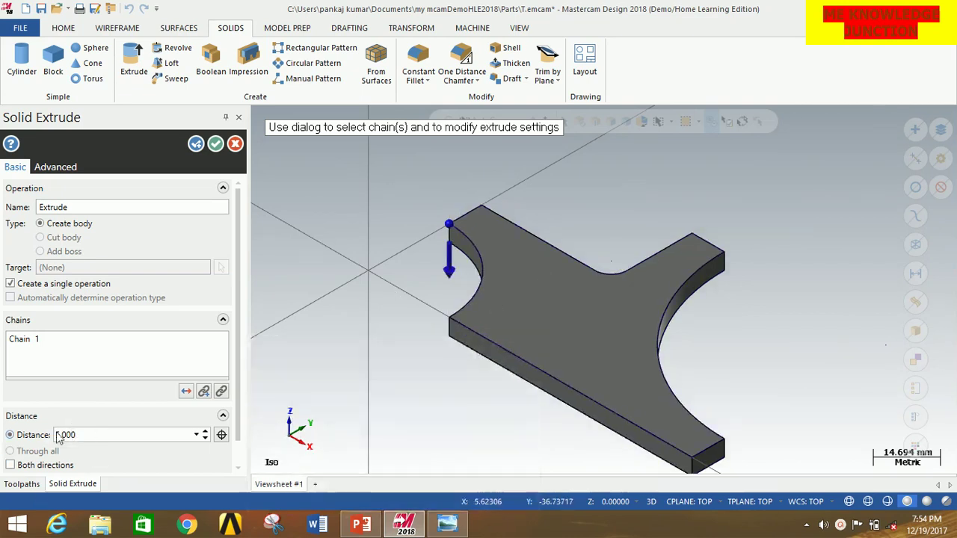
{"action": "left_click", "coordinate": [215, 143]}
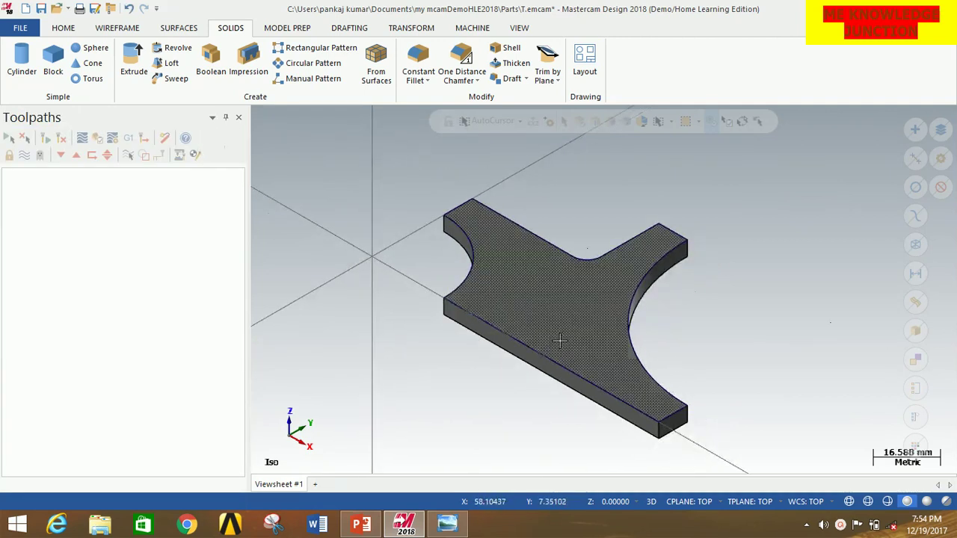
{"action": "middle_click_drag", "start_coordinate": [550, 303], "coordinate": [528, 279]}
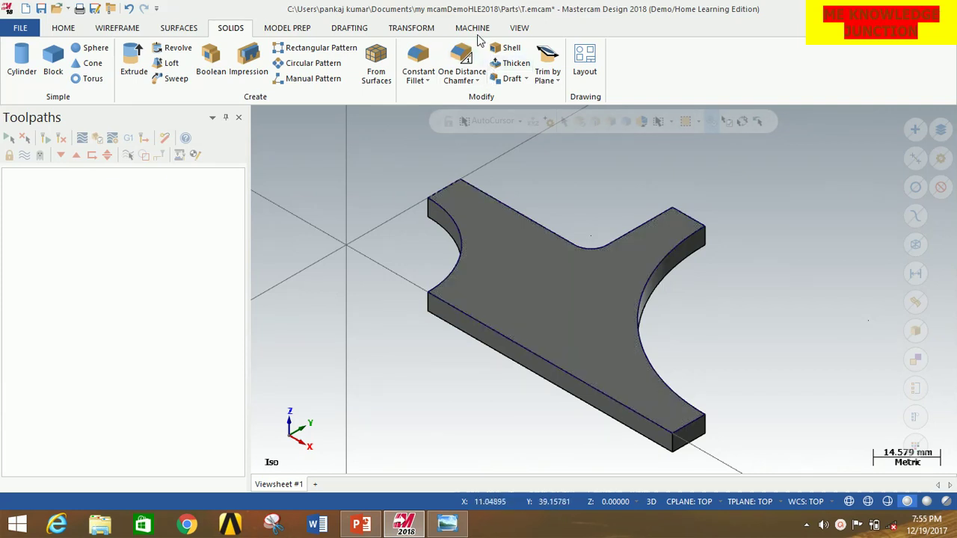
Add the default Mill machine definition.
{"action": "left_click", "coordinate": [458, 28]}
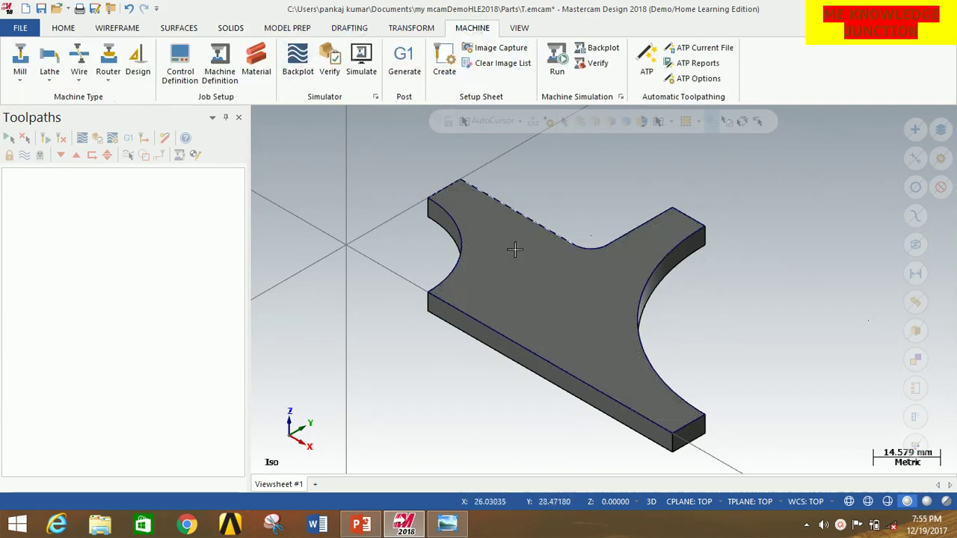
{"action": "left_click", "coordinate": [20, 69]}
{"action": "left_click", "coordinate": [55, 99]}
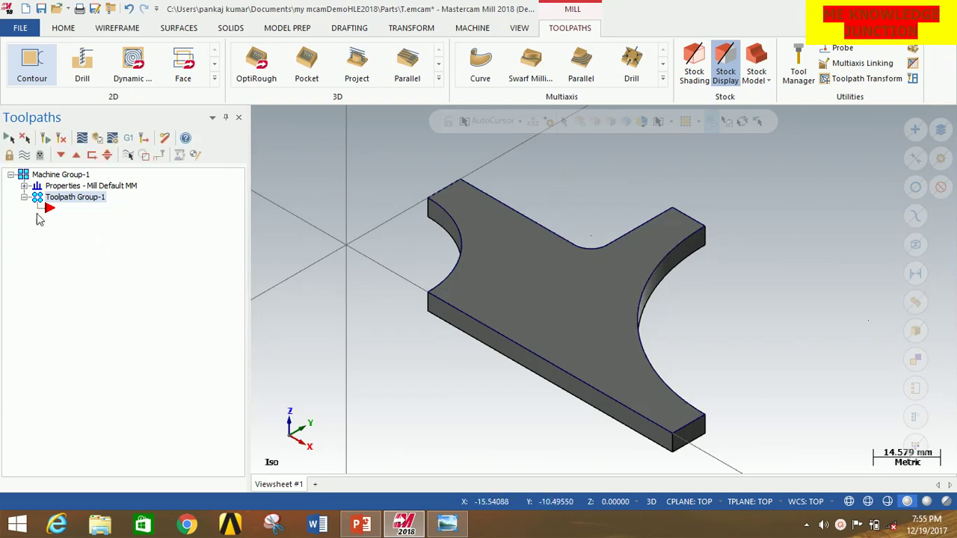
Set the stock from All Solids to a 102 × 62 × 6 rectangular box.
{"action": "left_click", "coordinate": [25, 185]}
{"action": "left_click", "coordinate": [79, 219]}
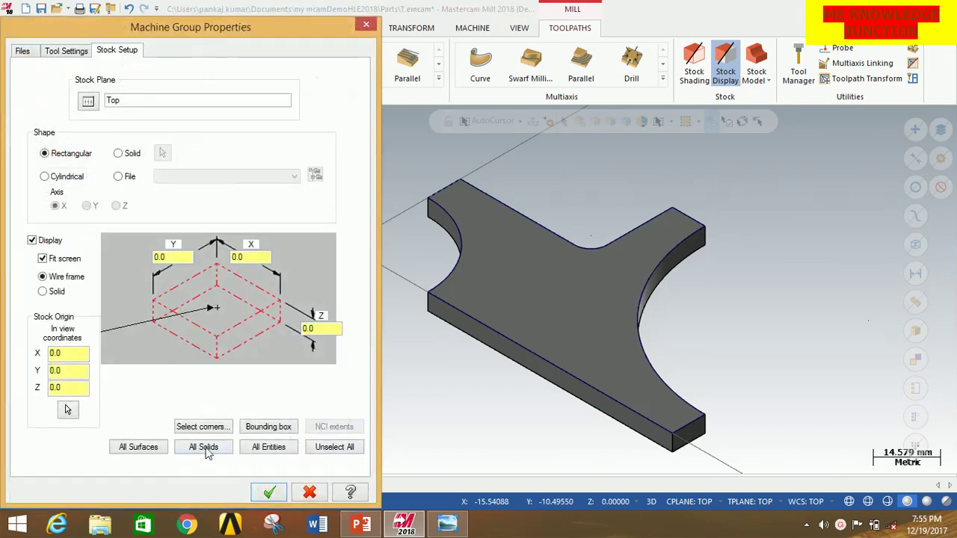
{"action": "left_click", "coordinate": [207, 449]}
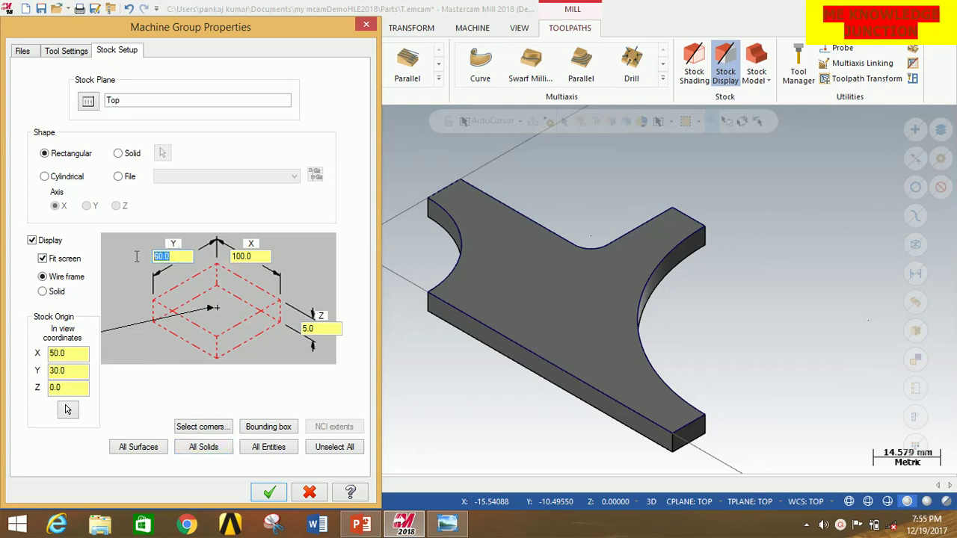
{"action": "type", "text": "2"}
{"action": "double_click", "coordinate": [320, 327]}
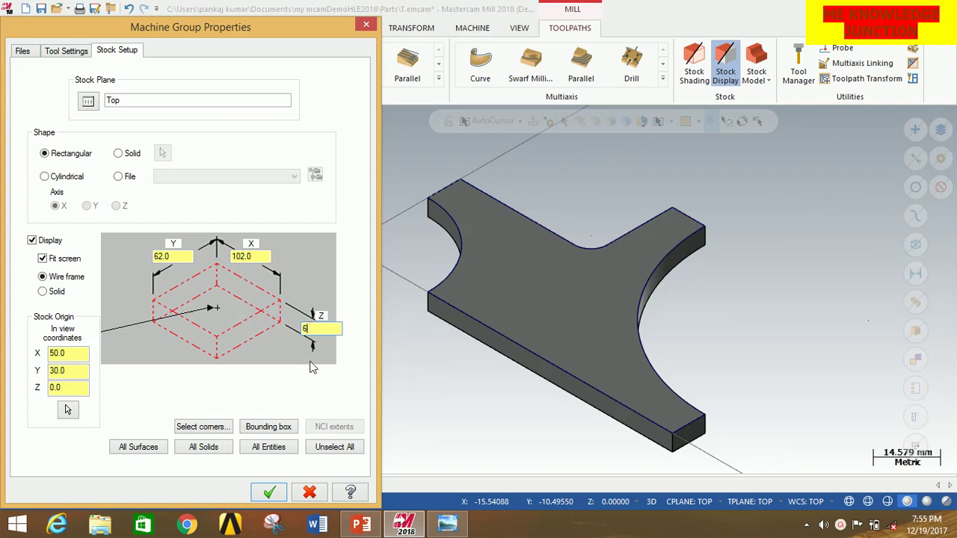
{"action": "left_click", "coordinate": [269, 492]}
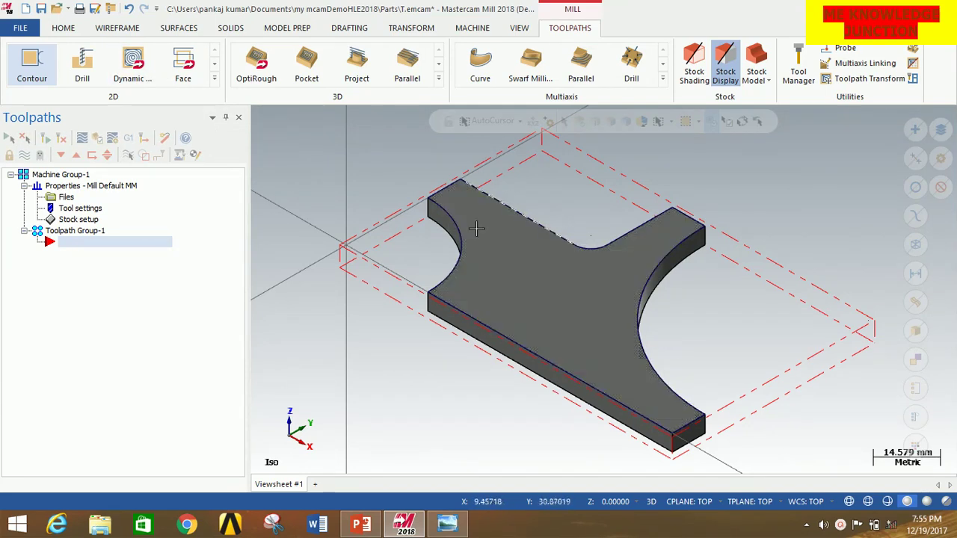
Create a Face toolpath chained on the plate's outer contour.
{"action": "left_click", "coordinate": [181, 74]}
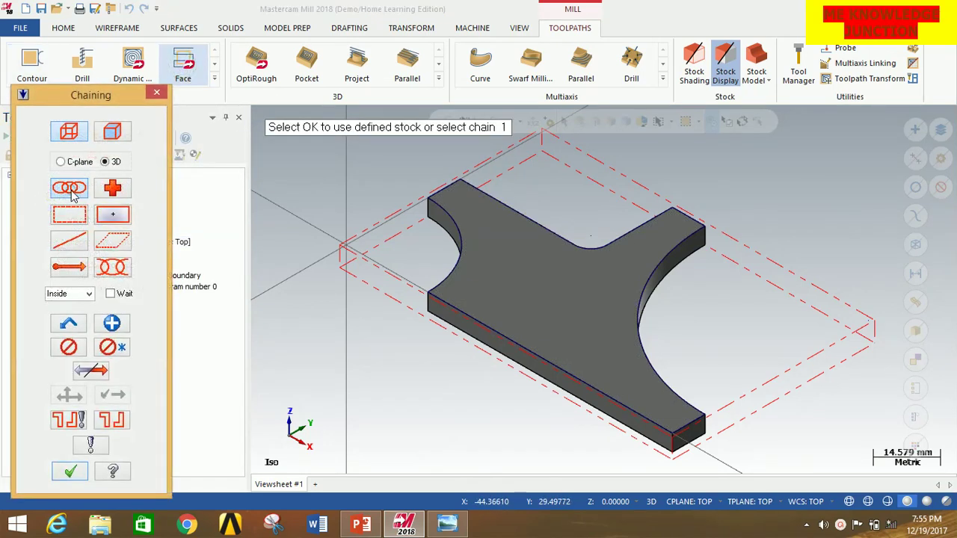
{"action": "left_click", "coordinate": [445, 211]}
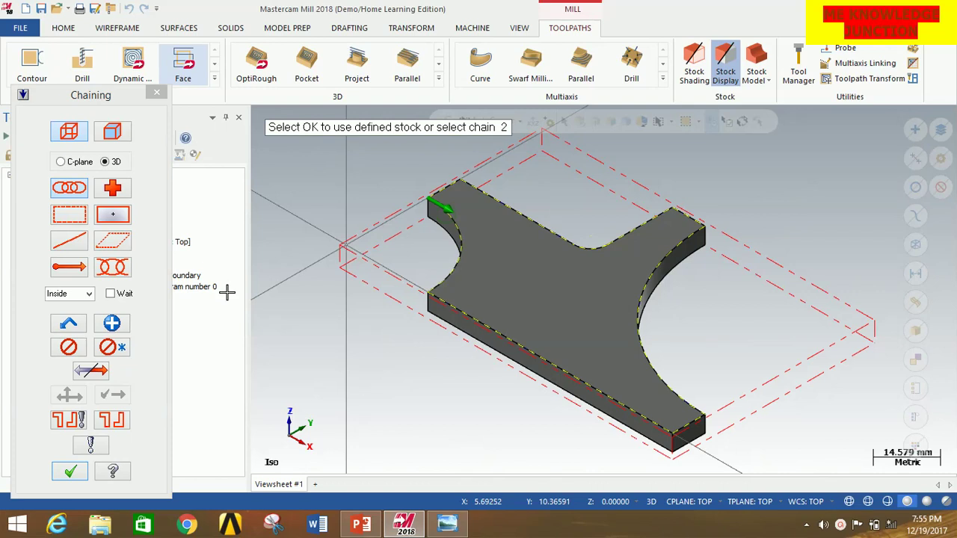
{"action": "left_click", "coordinate": [70, 471]}
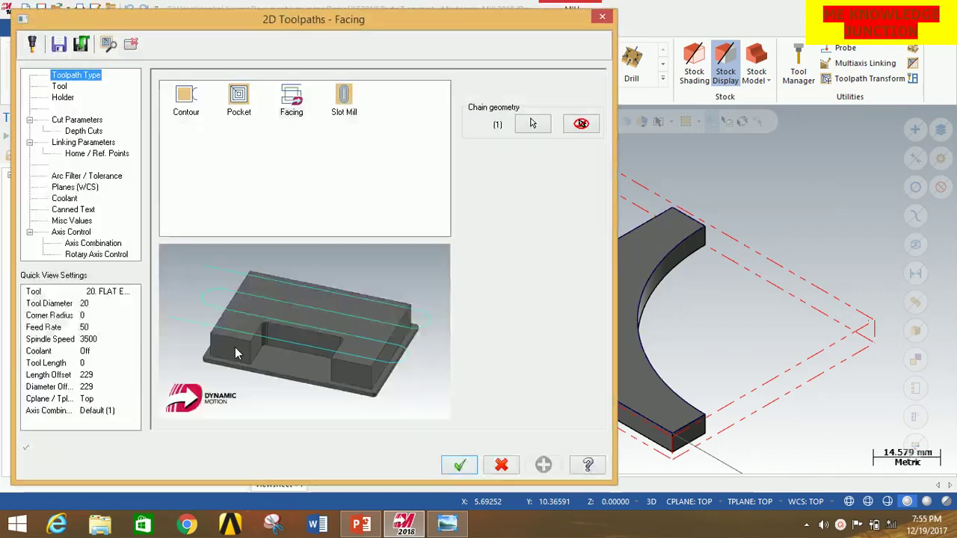
{"action": "left_click", "coordinate": [57, 87]}
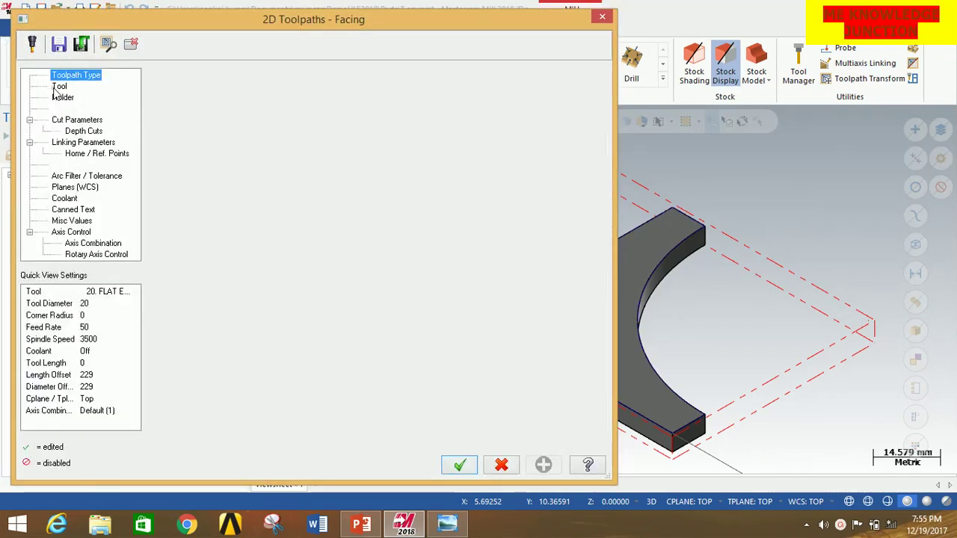
Select the 42 mm FACE MILL - 42/50 from the library filtered to face mills.
{"action": "left_click", "coordinate": [197, 308]}
{"action": "left_click", "coordinate": [521, 192]}
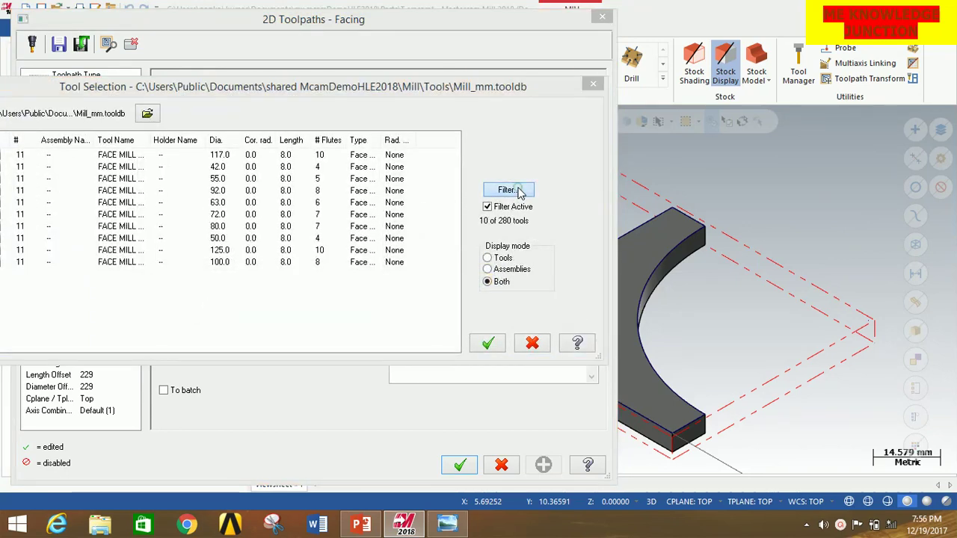
{"action": "left_click", "coordinate": [138, 183]}
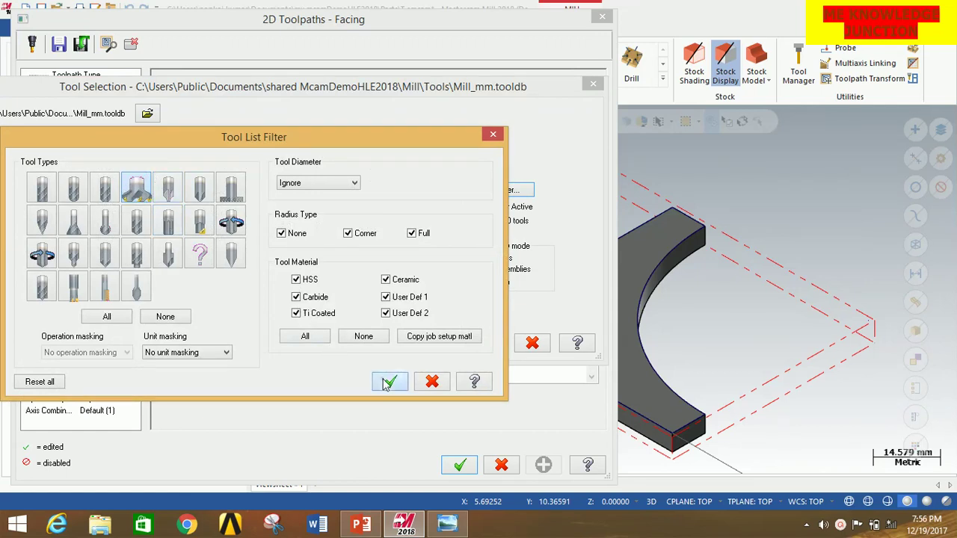
{"action": "left_click", "coordinate": [389, 382]}
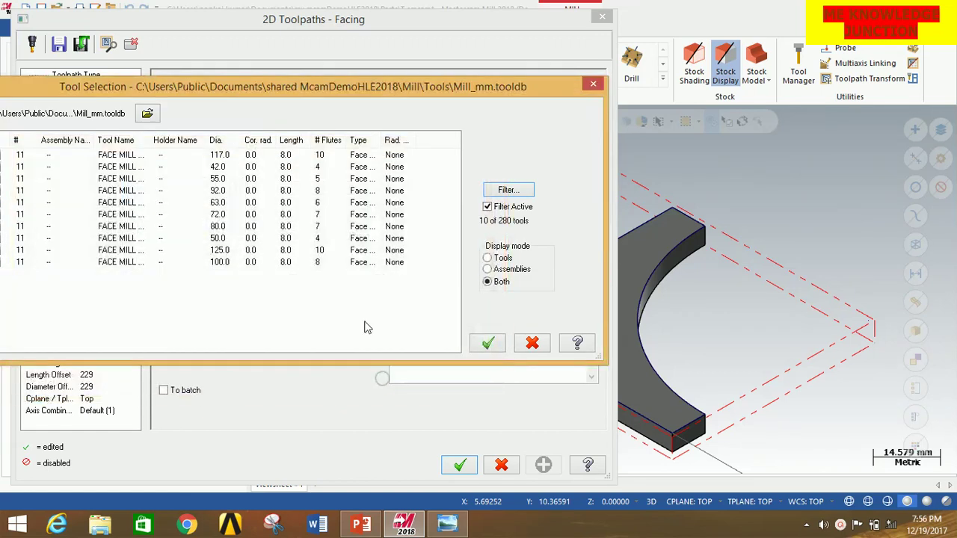
{"action": "left_click", "coordinate": [227, 166]}
{"action": "left_click", "coordinate": [486, 343]}
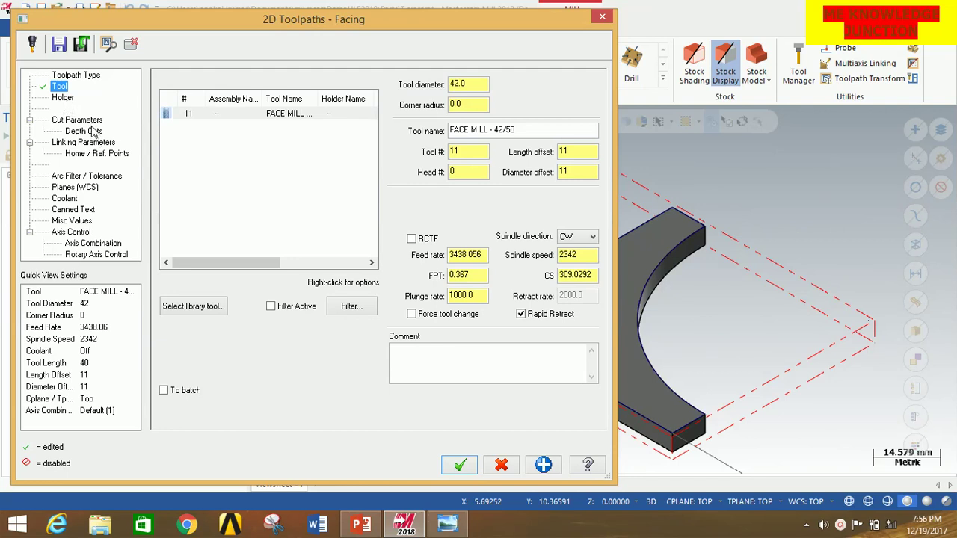
Set the facing cut style to Zigzag with 0 stock to leave on floors.
{"action": "left_click", "coordinate": [83, 120]}
{"action": "left_click", "coordinate": [287, 100]}
{"action": "left_click", "coordinate": [287, 113]}
{"action": "double_click", "coordinate": [305, 366]}
{"action": "type", "text": "0"}
Set depth cuts to max rough step 4, one finish cut, finish step 0.2.
{"action": "left_click", "coordinate": [84, 132]}
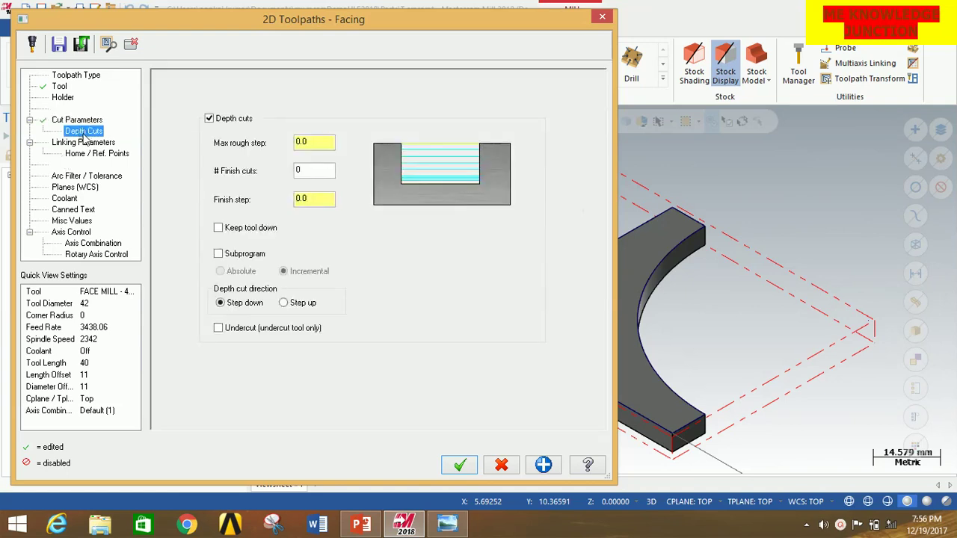
{"action": "left_click_drag", "start_coordinate": [314, 143], "coordinate": [288, 142]}
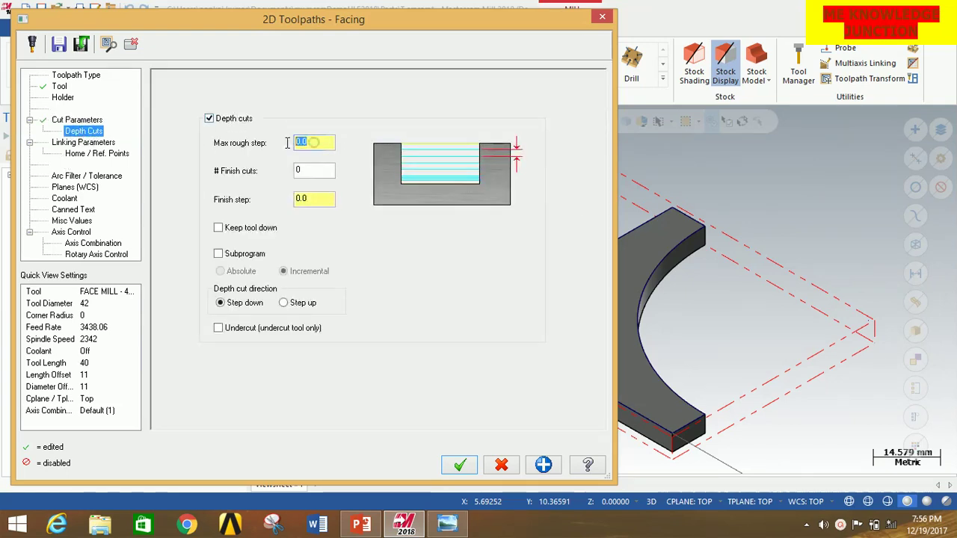
{"action": "type", "text": "4"}
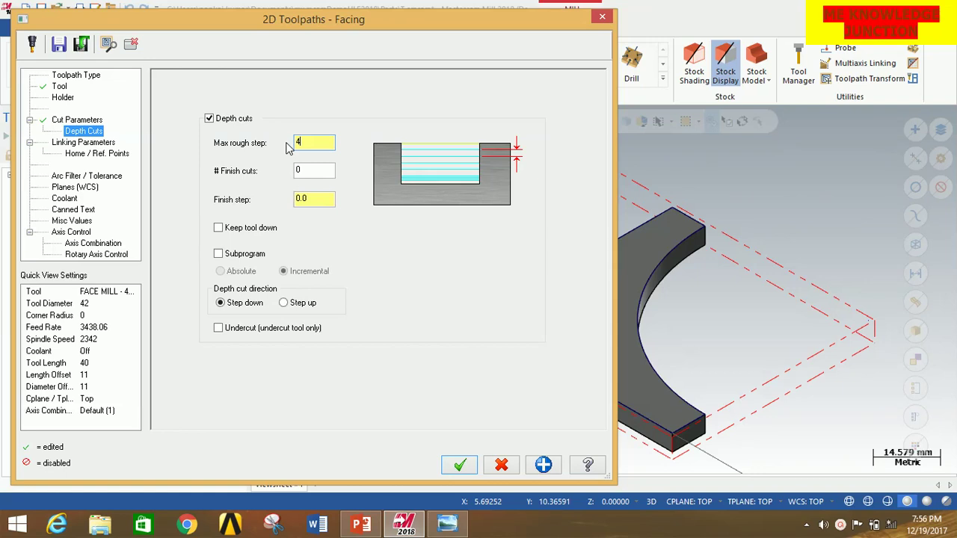
{"action": "left_click", "coordinate": [312, 173]}
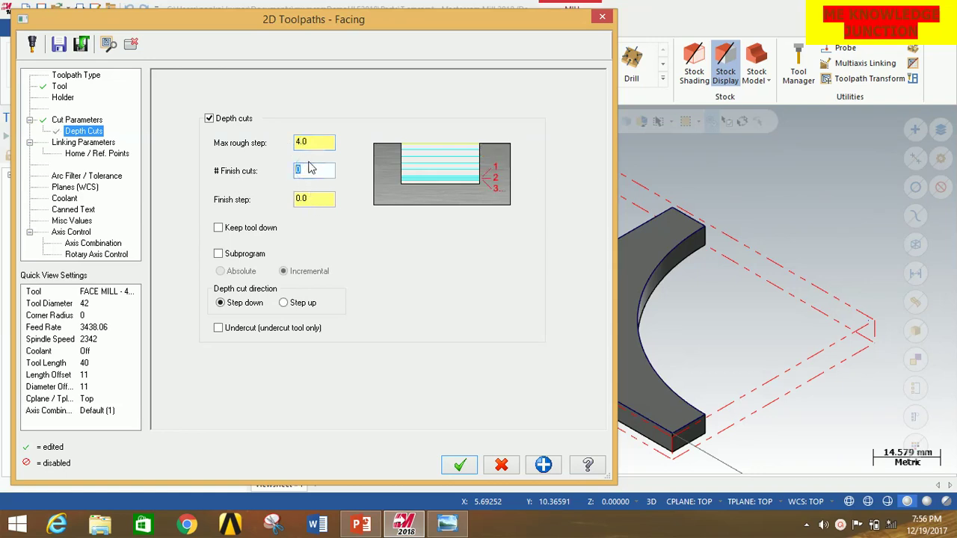
{"action": "left_click_drag", "start_coordinate": [282, 213], "coordinate": [257, 204]}
{"action": "type", "text": "0."}
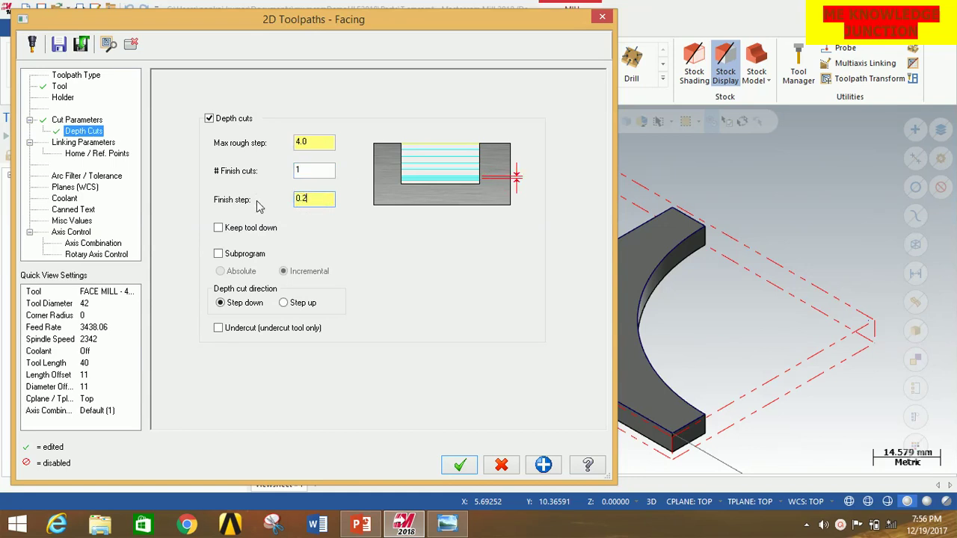
Set the facing linking depth to -1 and generate the toolpath.
{"action": "left_click", "coordinate": [112, 143]}
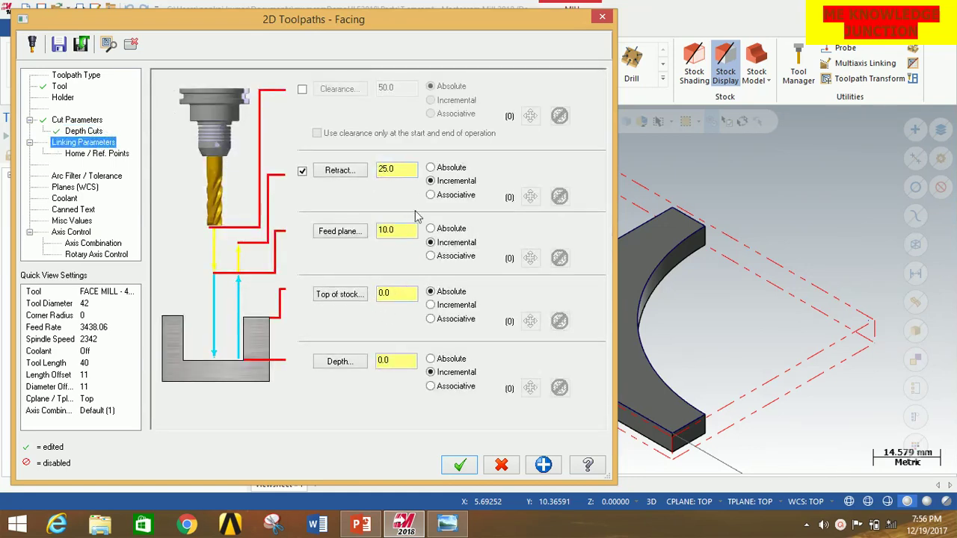
{"action": "left_click_drag", "start_coordinate": [398, 363], "coordinate": [348, 372]}
{"action": "type", "text": "-1"}
{"action": "left_click", "coordinate": [459, 465]}
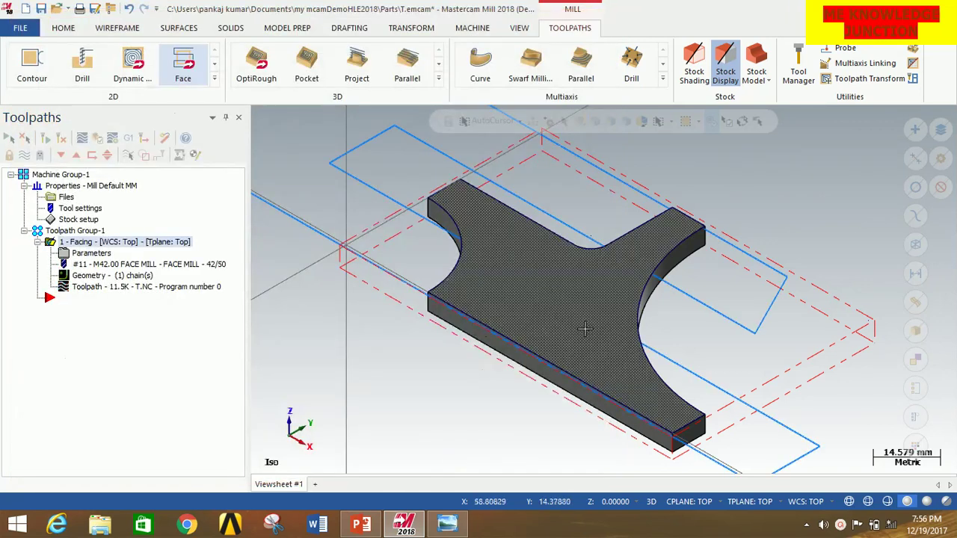
{"action": "scroll", "coordinate": [585, 329], "scroll_direction": "down", "scroll_amount": 2}
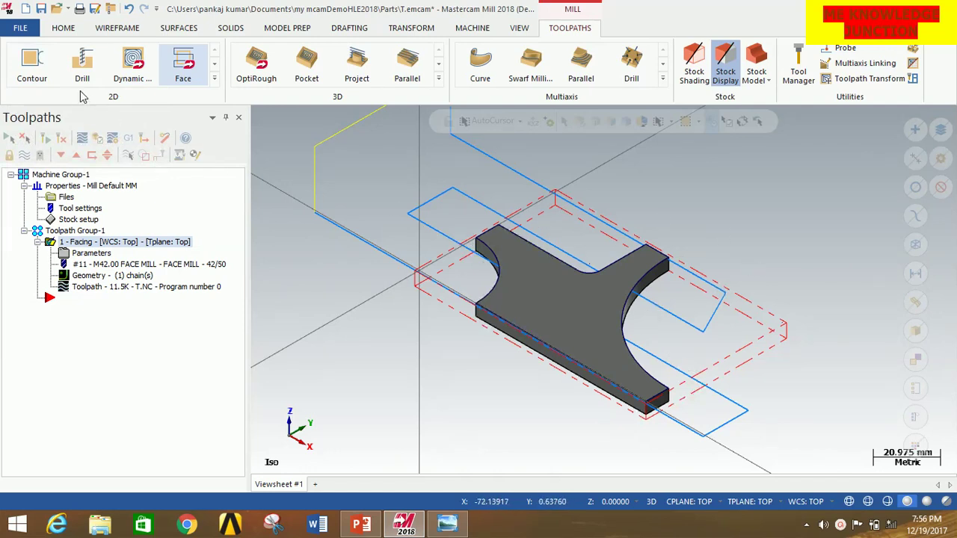
{"action": "left_click", "coordinate": [31, 63]}
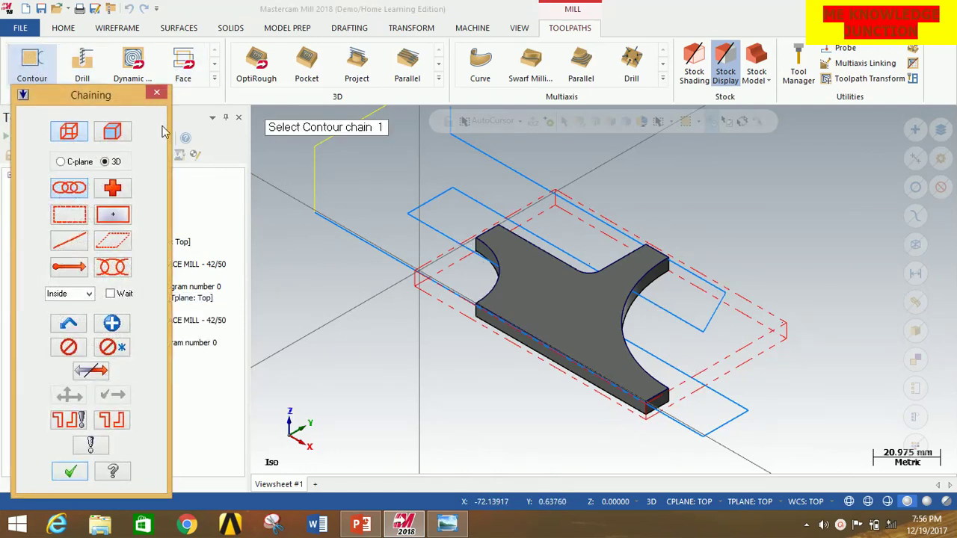
Chain the T-plate outline and assign the 5.0 mm ball-nose end mill from the ball-nose-filtered tool library.
{"action": "left_click", "coordinate": [482, 233]}
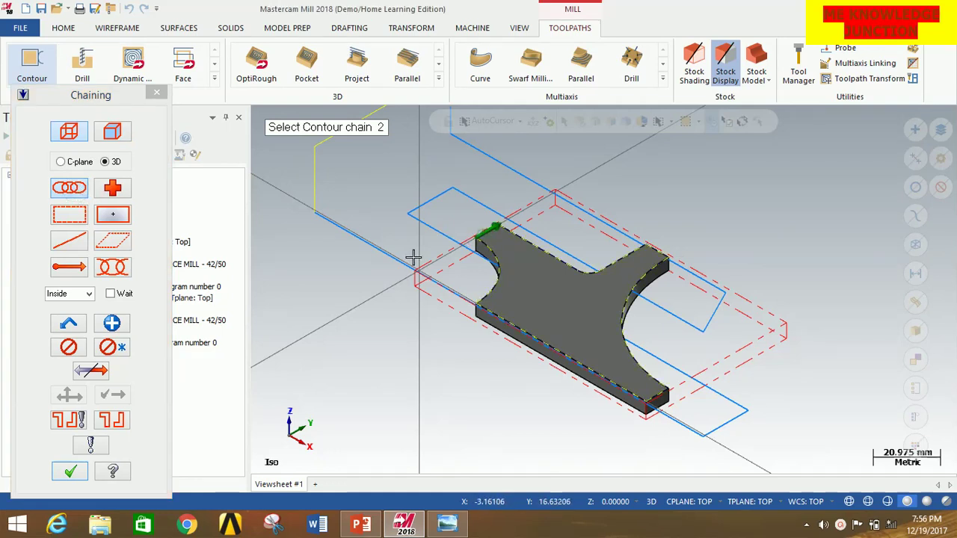
{"action": "left_click", "coordinate": [69, 471]}
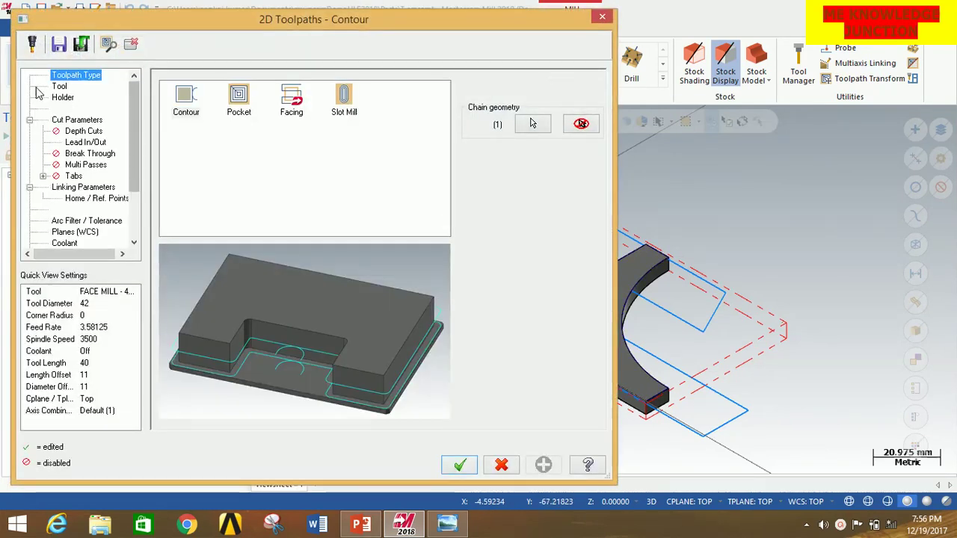
{"action": "left_click", "coordinate": [60, 88]}
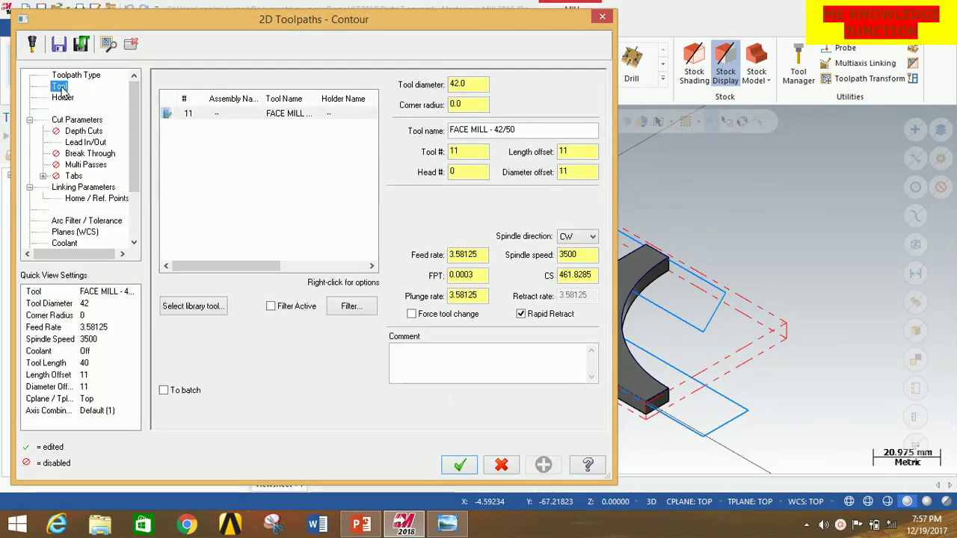
{"action": "left_click", "coordinate": [210, 312]}
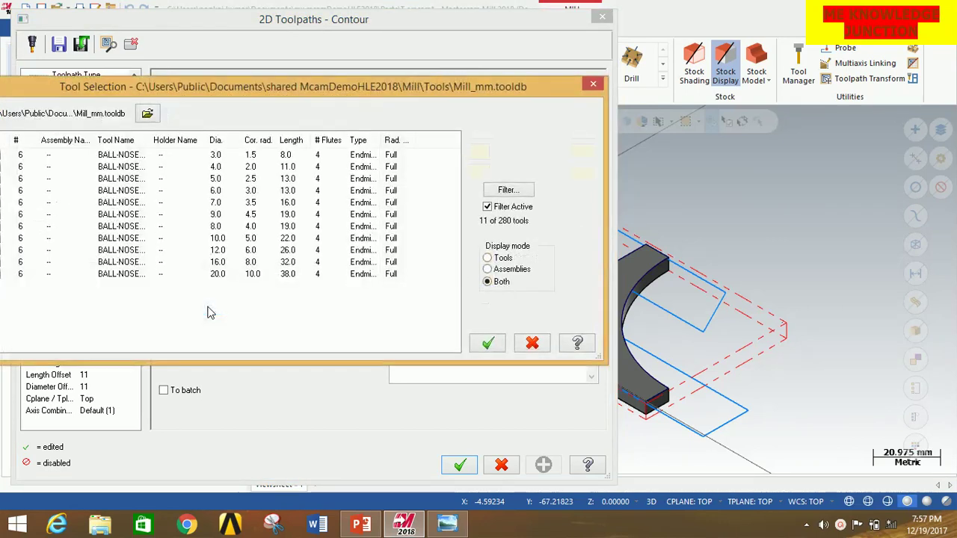
{"action": "left_click", "coordinate": [506, 191]}
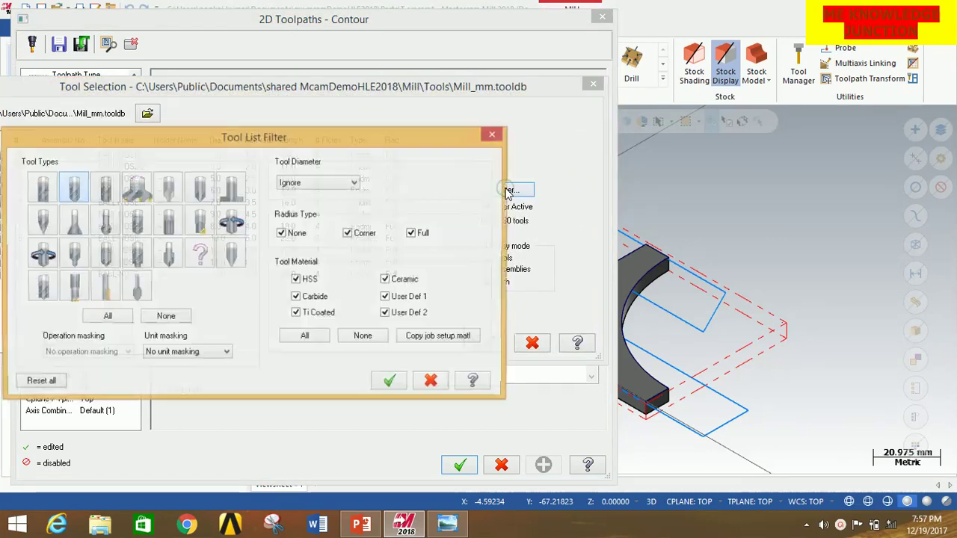
{"action": "left_click", "coordinate": [69, 187]}
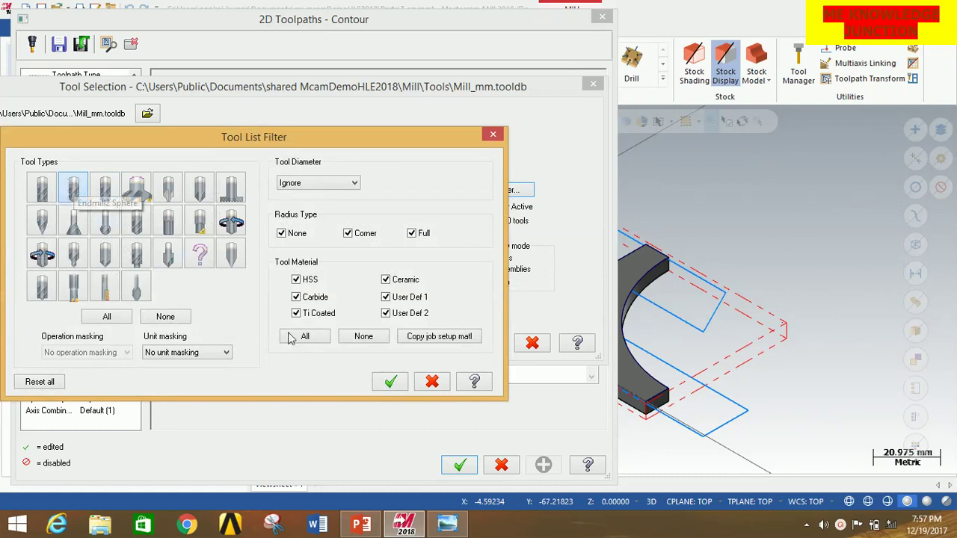
{"action": "left_click", "coordinate": [390, 382]}
{"action": "left_click", "coordinate": [214, 181]}
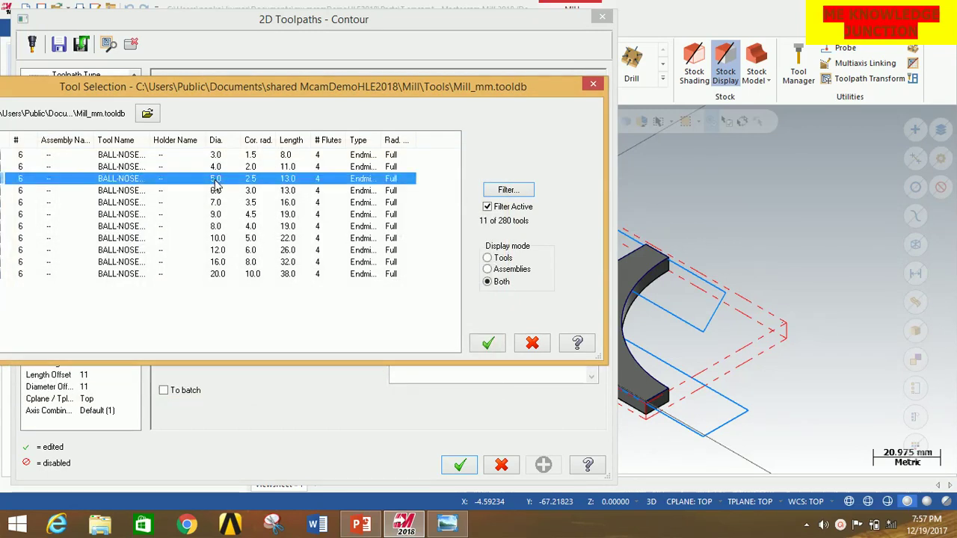
{"action": "left_click", "coordinate": [488, 346]}
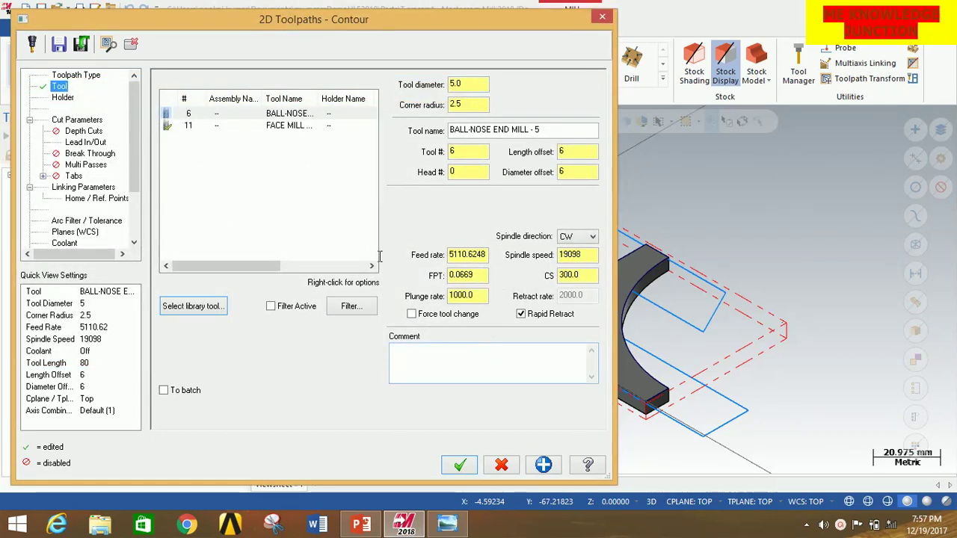
Enable depth cuts with a max rough step of 4 and one 0.25 finish cut.
{"action": "left_click", "coordinate": [75, 120]}
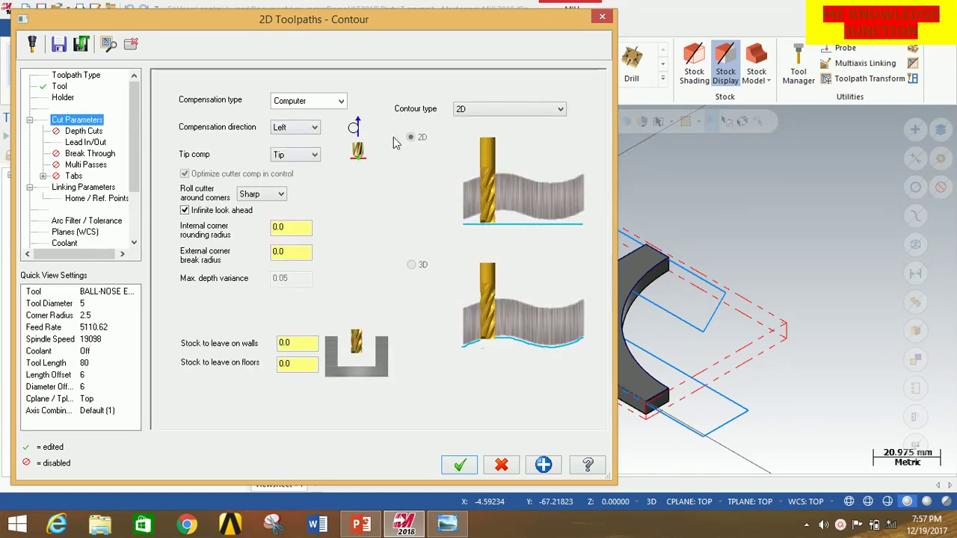
{"action": "left_click", "coordinate": [89, 132]}
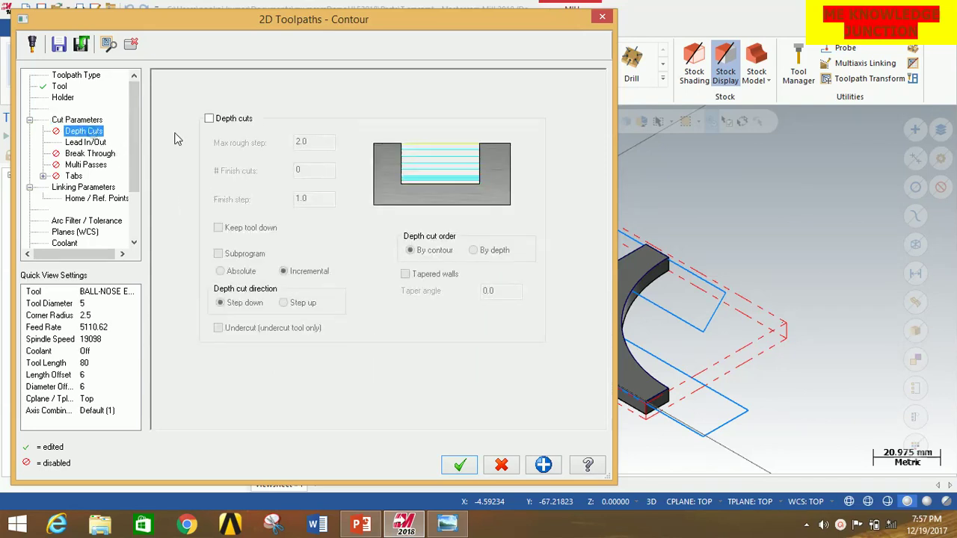
{"action": "left_click", "coordinate": [209, 119]}
{"action": "double_click", "coordinate": [304, 140]}
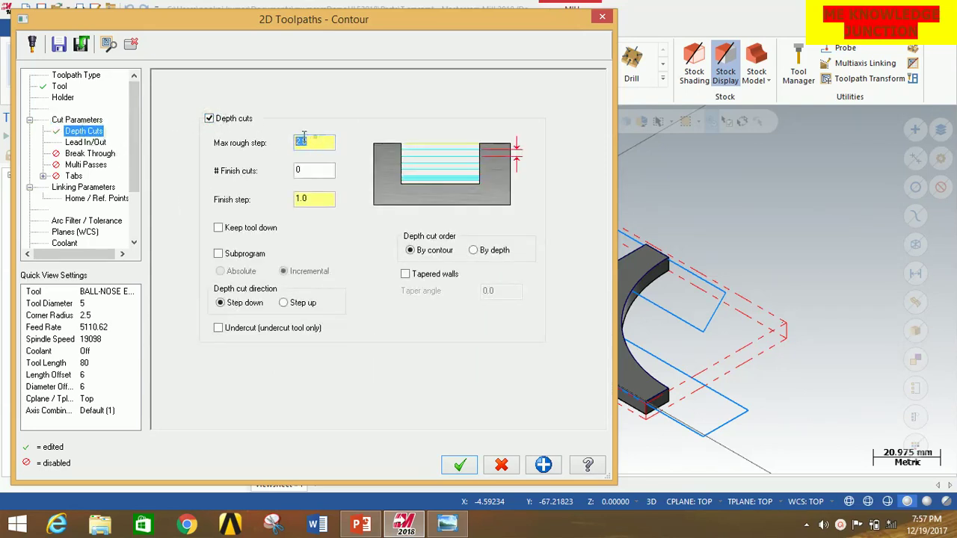
{"action": "type", "text": "4"}
{"action": "double_click", "coordinate": [320, 169]}
{"action": "type", "text": "1"}
{"action": "double_click", "coordinate": [318, 197]}
{"action": "type", "text": "0.25"}
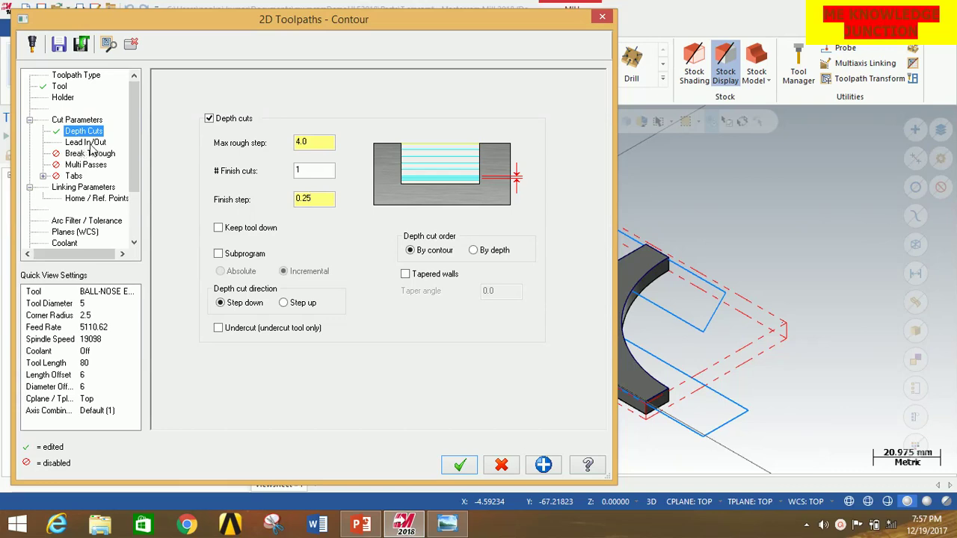
Turn on break-through of 2 and set the linking depth to -7.
{"action": "left_click", "coordinate": [93, 154]}
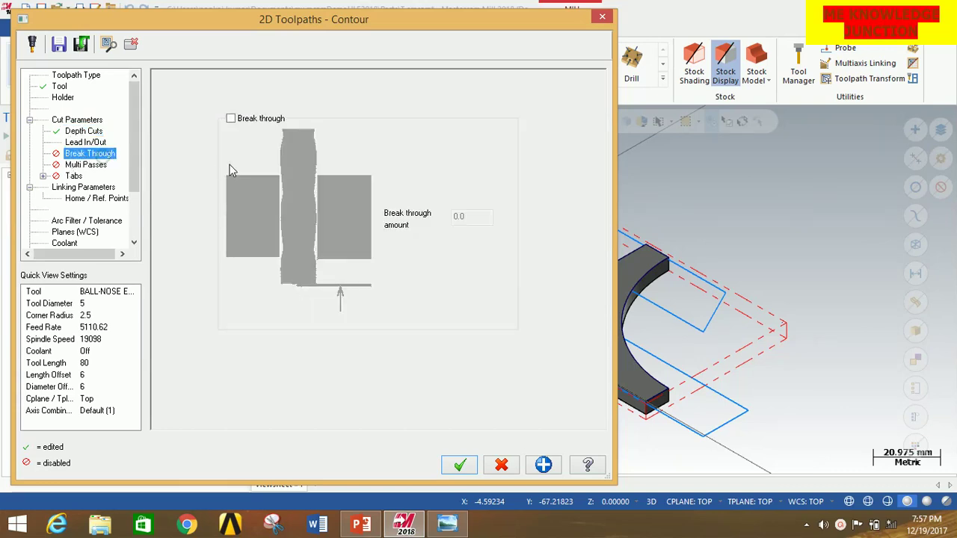
{"action": "left_click", "coordinate": [231, 118]}
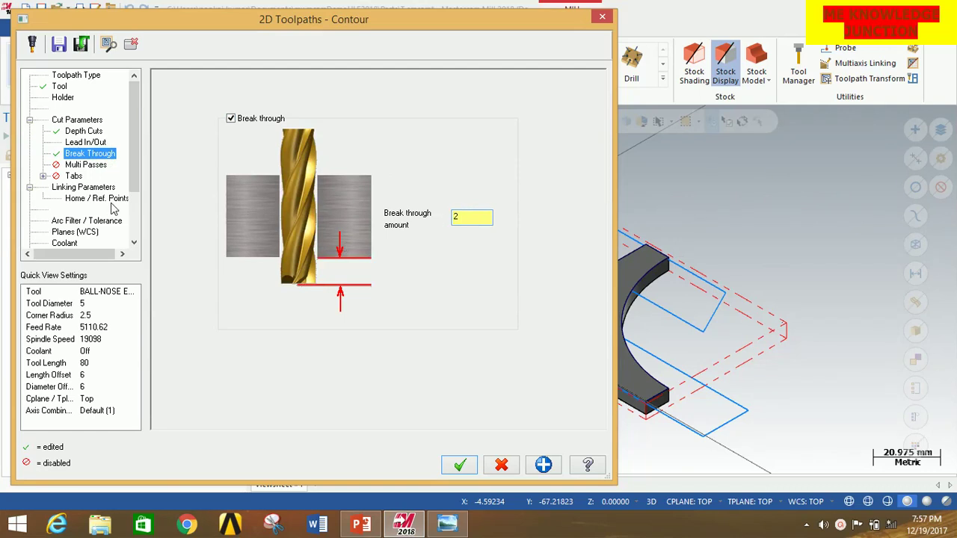
{"action": "type", "text": "2"}
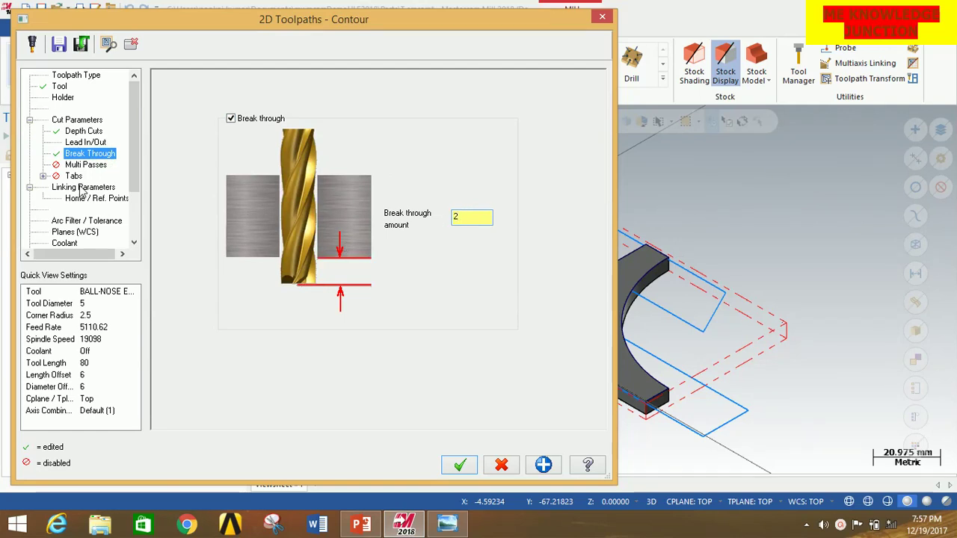
{"action": "left_click", "coordinate": [83, 187]}
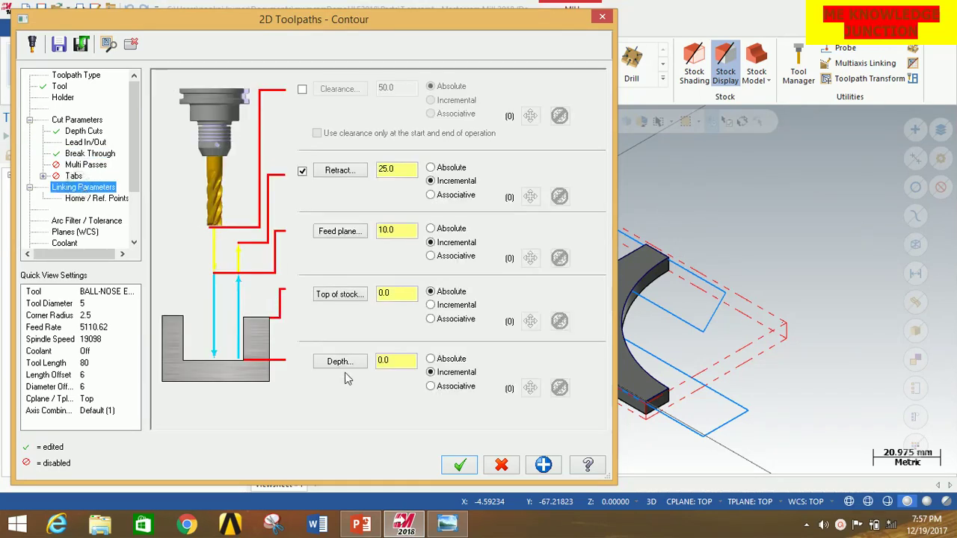
{"action": "double_click", "coordinate": [400, 360]}
Accept the contour settings, then regenerate both operations in Toolpath Group-1.
{"action": "left_click", "coordinate": [459, 465]}
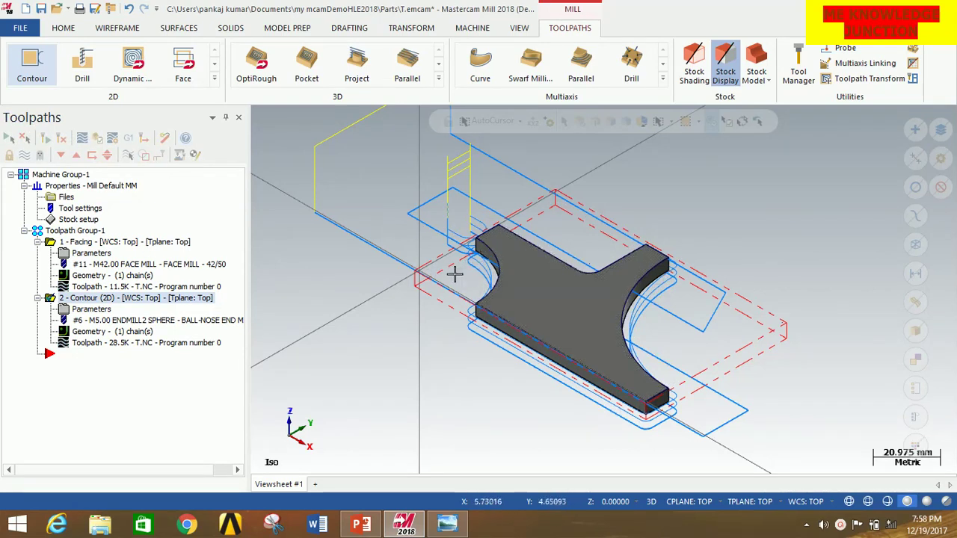
{"action": "left_click", "coordinate": [76, 232]}
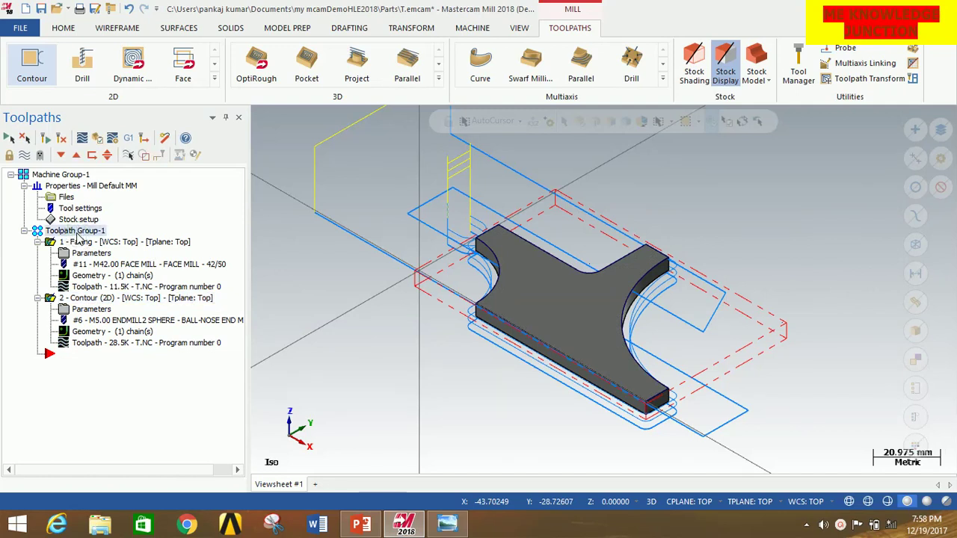
{"action": "left_click", "coordinate": [45, 139]}
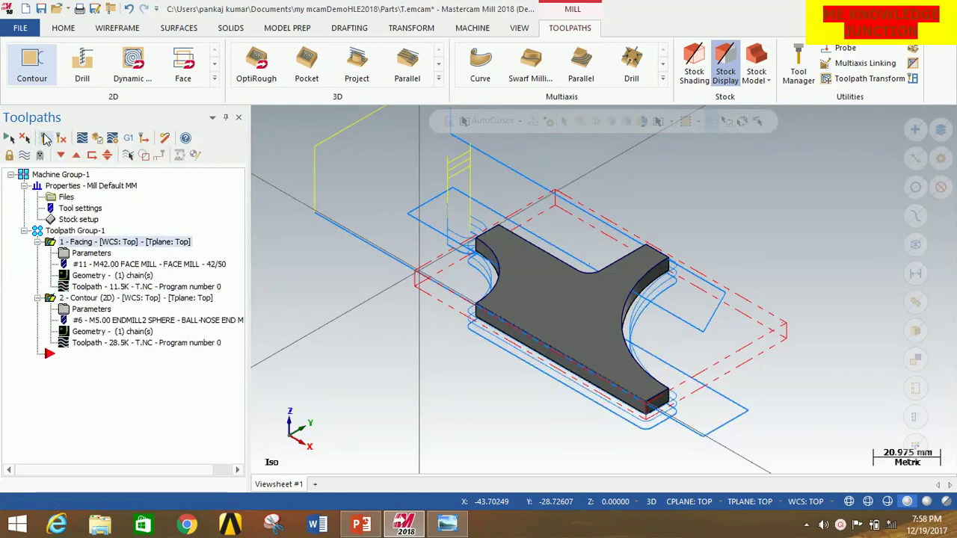
Play the Verify simulation of both operations and zoom to inspect the machined T-plate.
{"action": "left_click", "coordinate": [97, 139]}
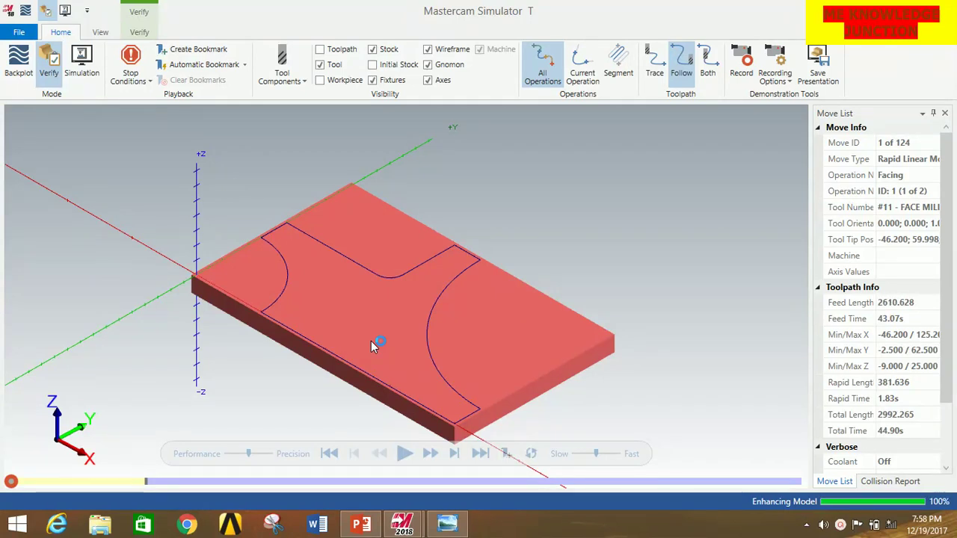
{"action": "left_click", "coordinate": [401, 456]}
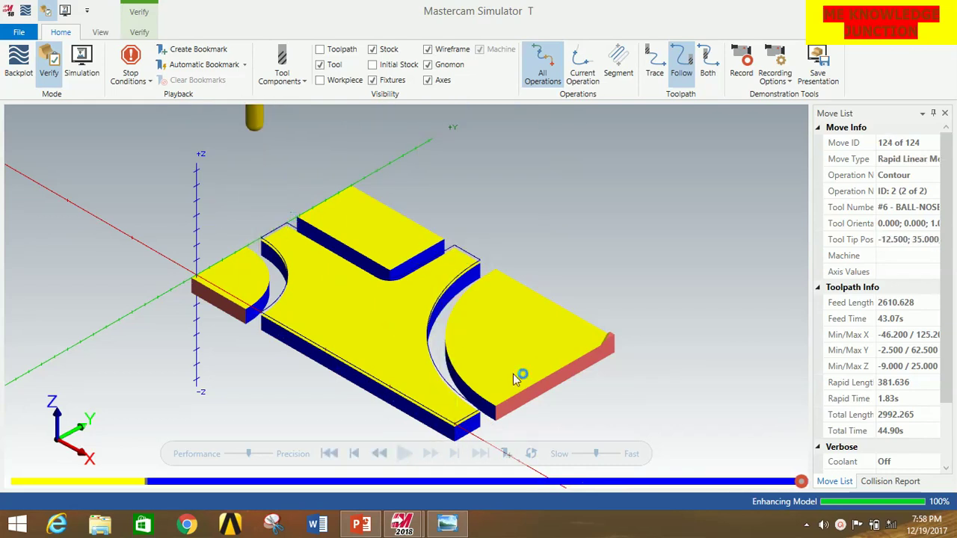
{"action": "scroll", "coordinate": [315, 363], "scroll_direction": "up", "scroll_amount": 2}
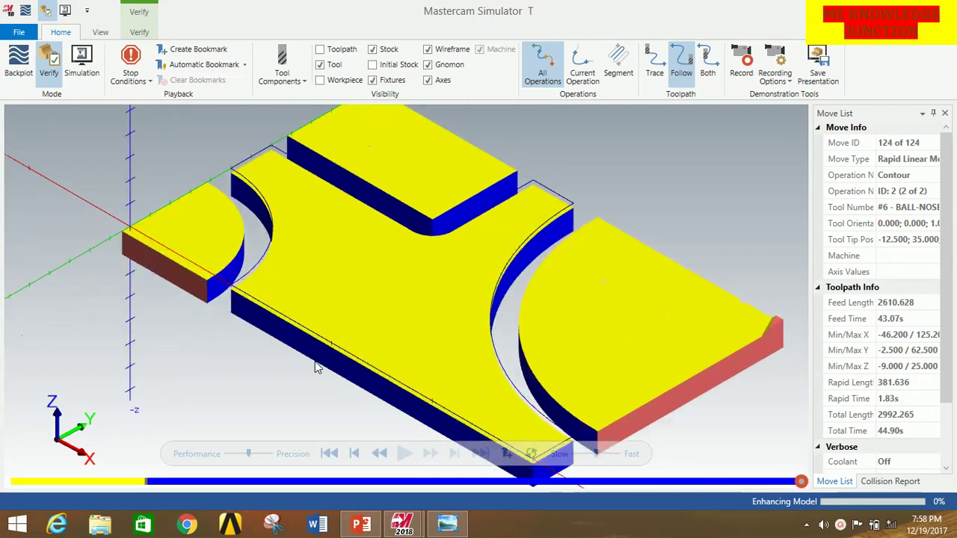
{"action": "scroll", "coordinate": [431, 236], "scroll_direction": "down", "scroll_amount": 1}
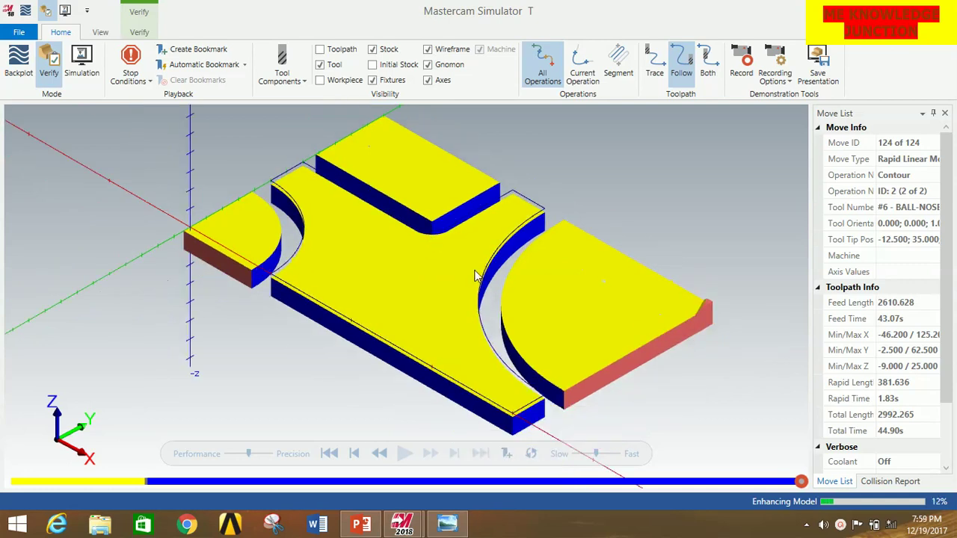